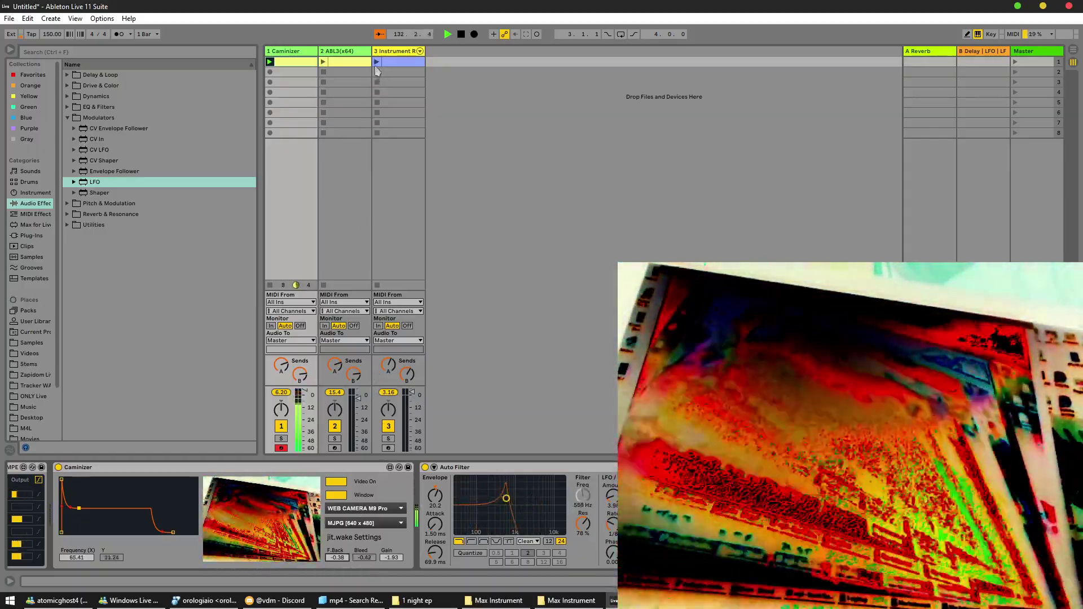
Launch the first clips on the Instrument Rack and ABL3 tracks so they play alongside Caminizer
{"action": "left_click", "coordinate": [376, 62]}
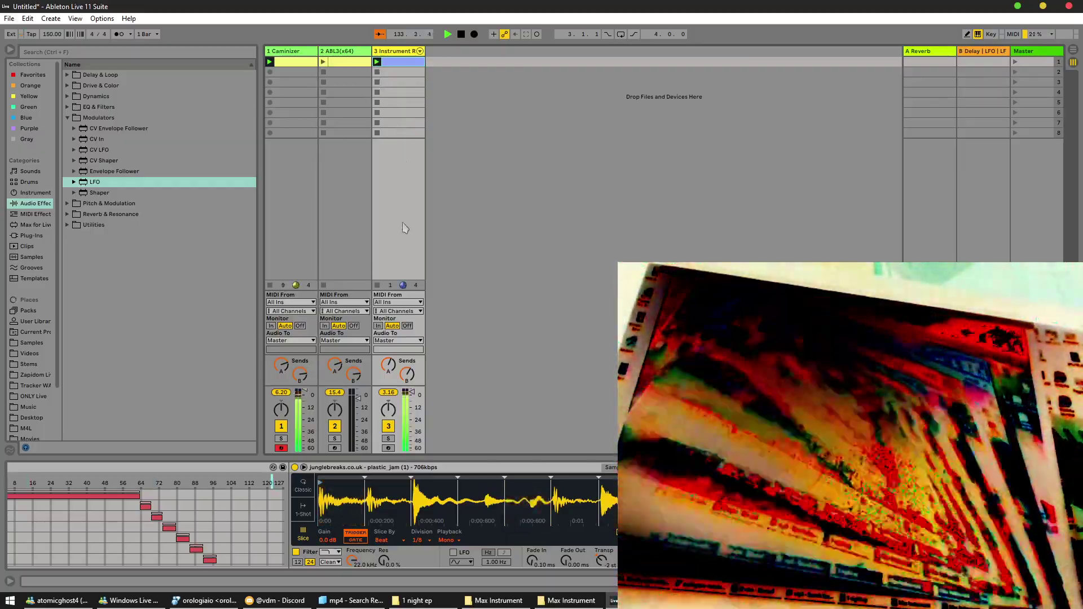
{"action": "scroll", "coordinate": [677, 516], "scroll_direction": "left", "scroll_amount": 3}
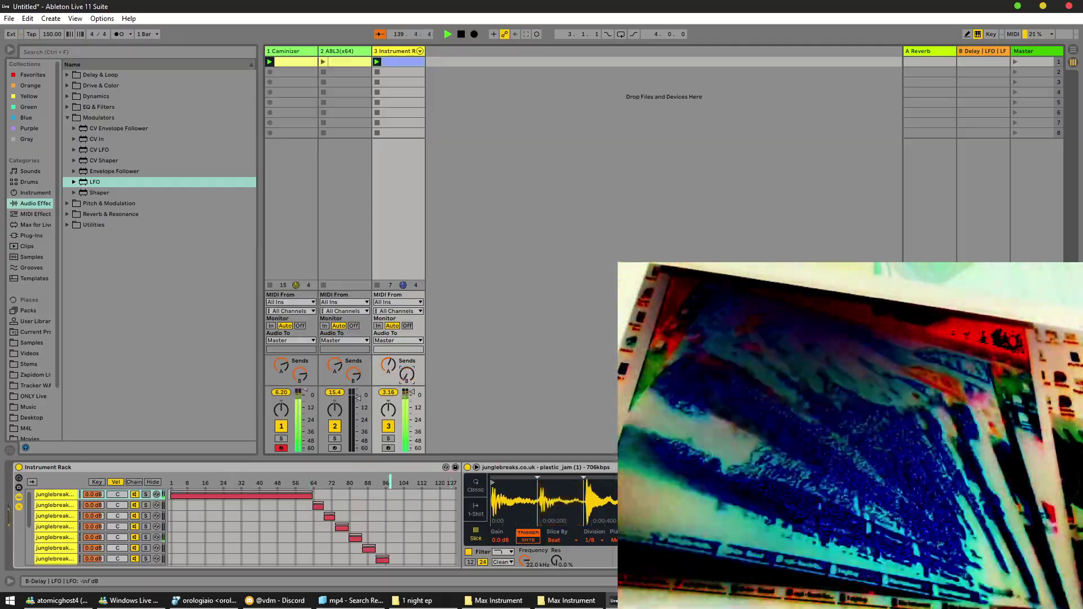
{"action": "left_click", "coordinate": [319, 71]}
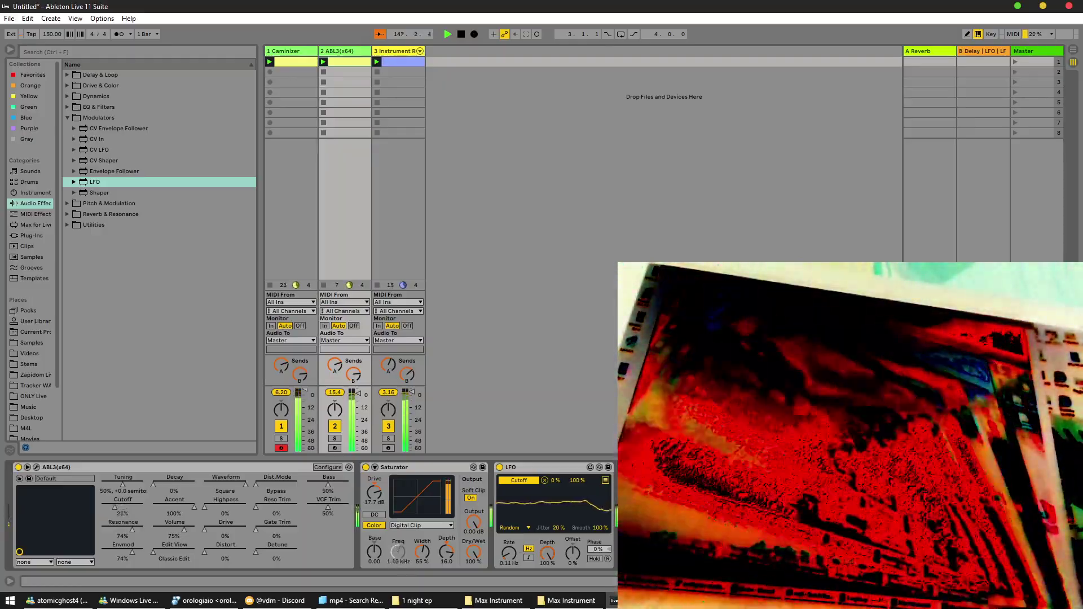
Stop the ABL3 and Instrument Rack clips so only Caminizer keeps playing
{"action": "left_click", "coordinate": [324, 285]}
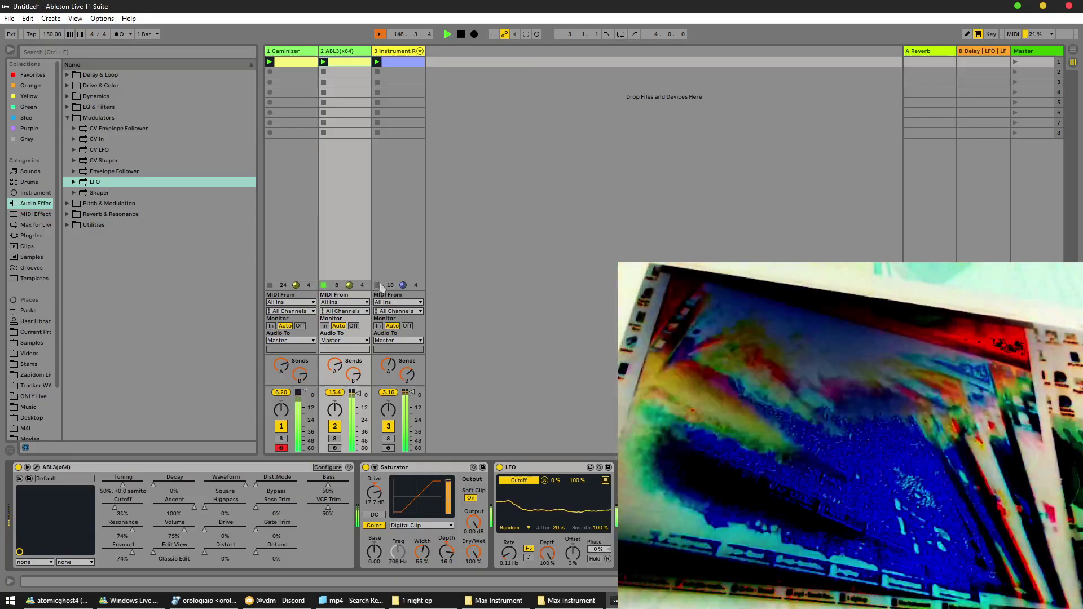
{"action": "left_click", "coordinate": [379, 283]}
{"action": "left_click_drag", "start_coordinate": [497, 310], "coordinate": [499, 479]}
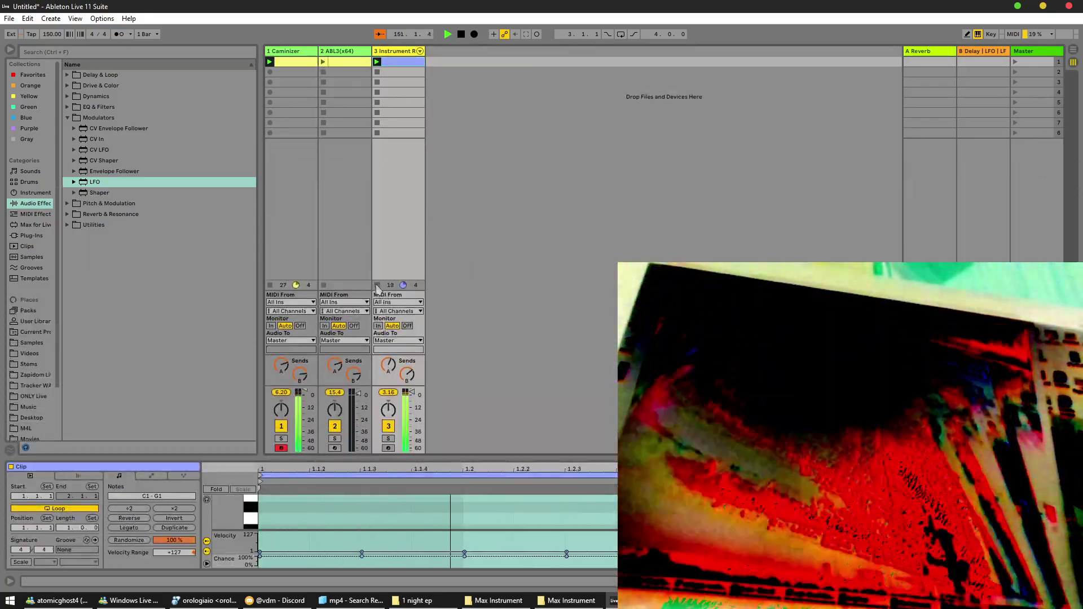
{"action": "left_click", "coordinate": [292, 71]}
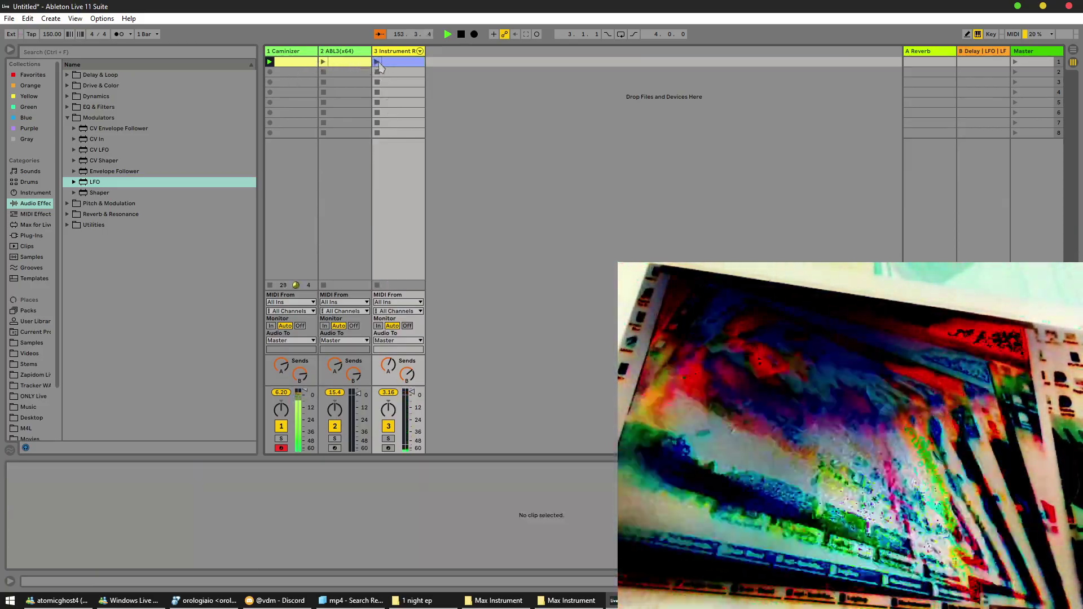
Relaunch the Instrument Rack clip without Caminizer and turn off both LFO devices on the B delay return track
{"action": "left_click", "coordinate": [376, 62]}
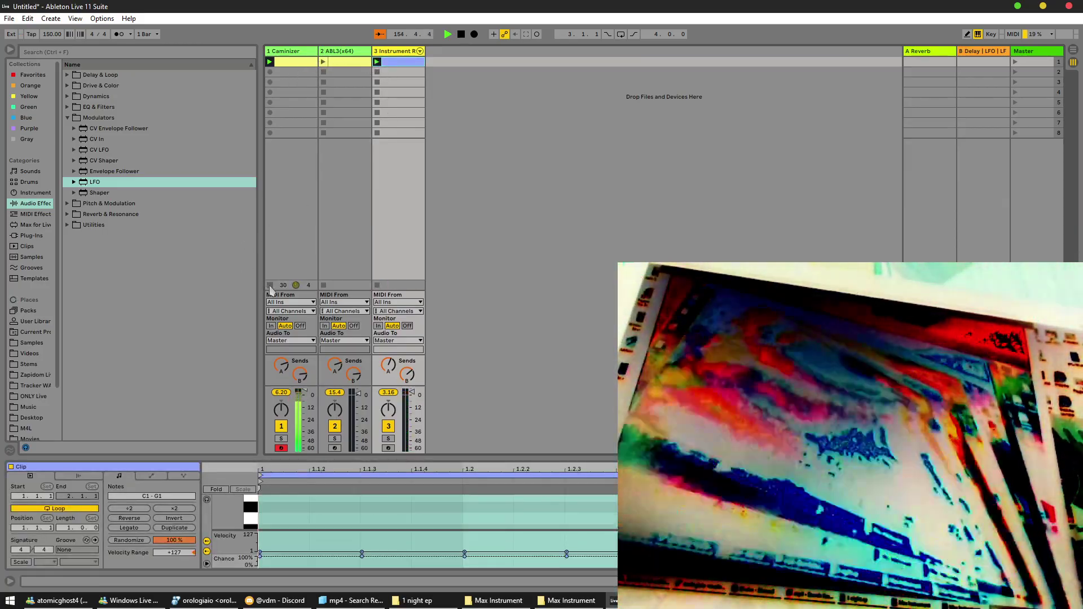
{"action": "left_click", "coordinate": [994, 200]}
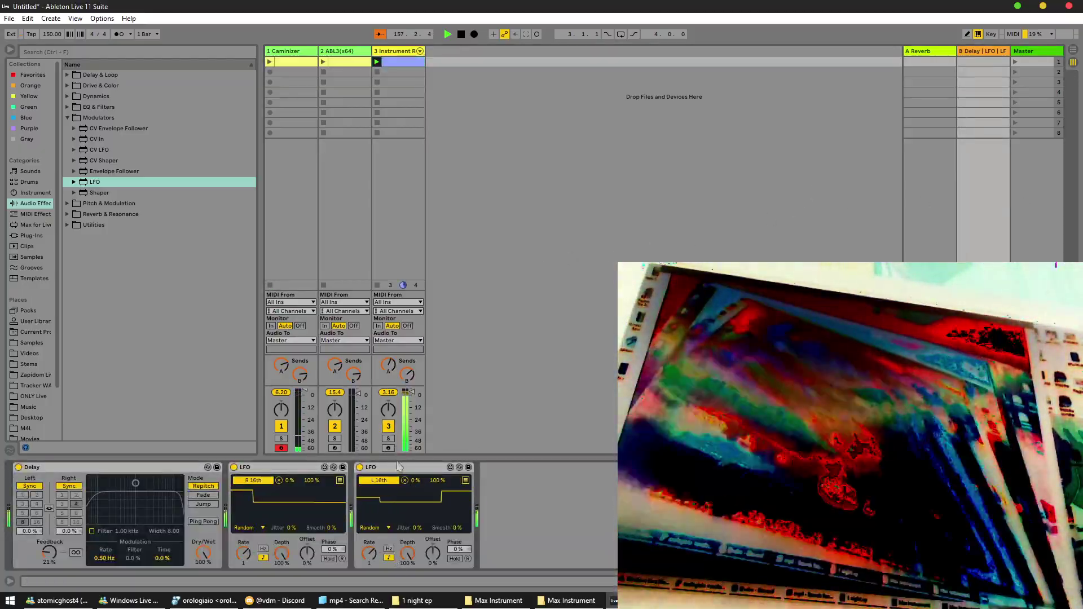
{"action": "left_click", "coordinate": [360, 467]}
{"action": "left_click", "coordinate": [234, 467]}
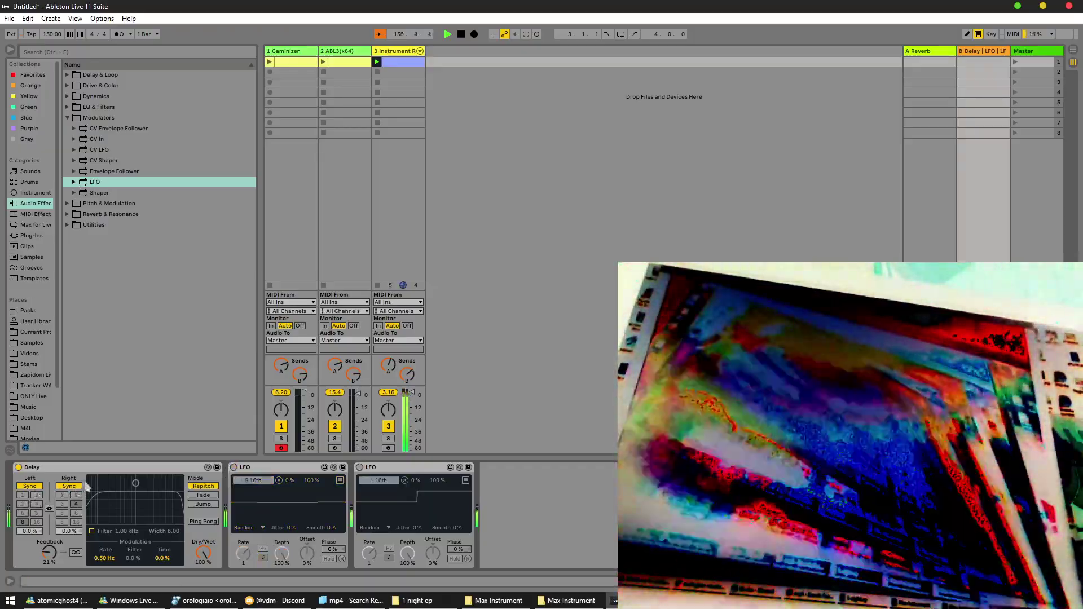
Launch scene 1 with all three clips and set Caminizer's F.Back to -1.09 and Gain to -5.00
{"action": "left_click", "coordinate": [378, 236]}
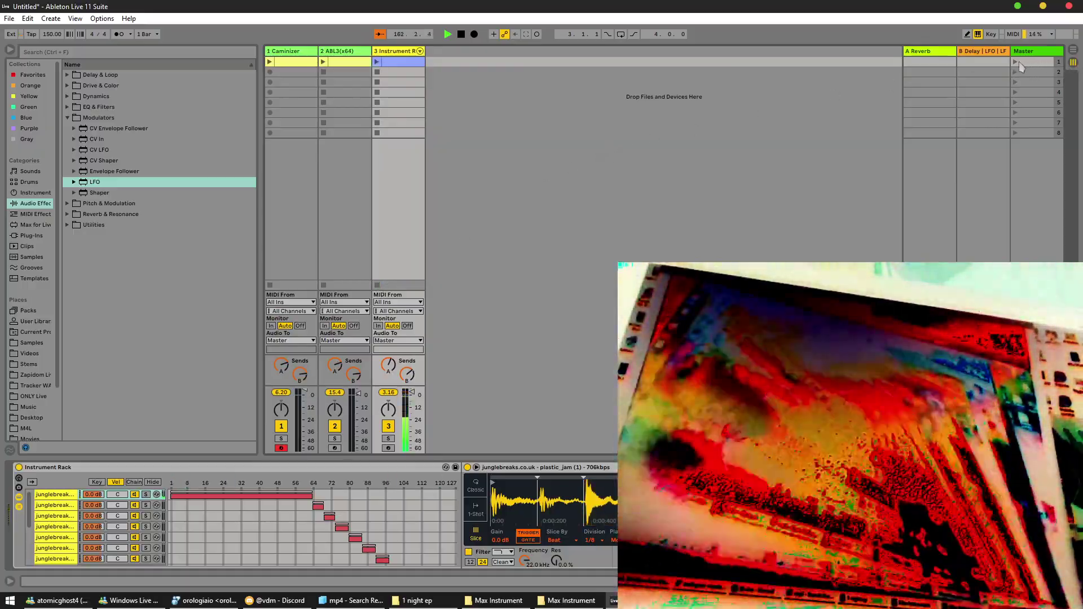
{"action": "left_click", "coordinate": [1018, 62]}
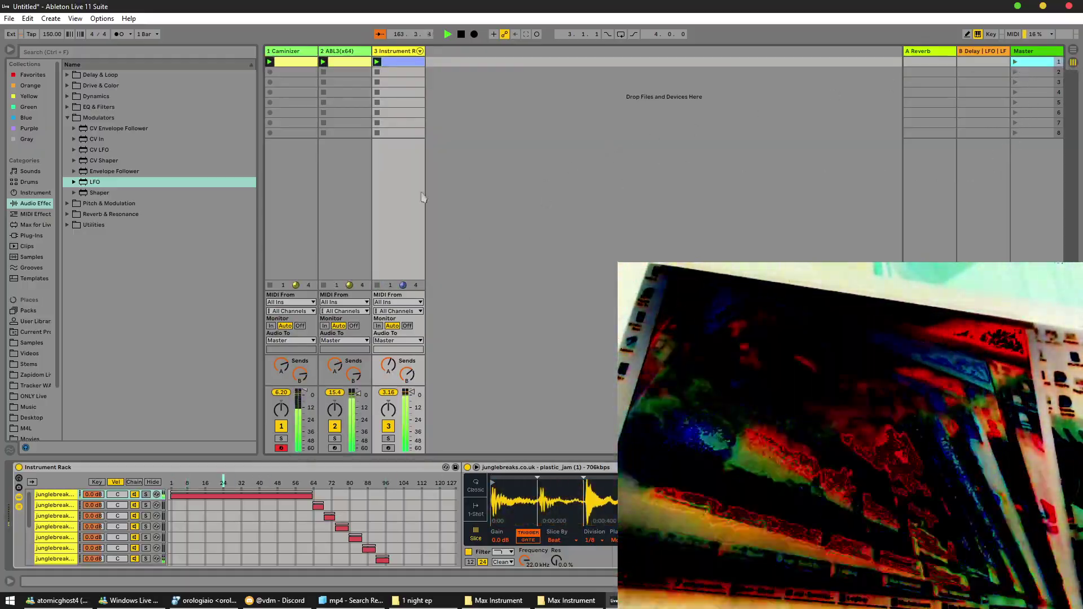
{"action": "left_click", "coordinate": [292, 179]}
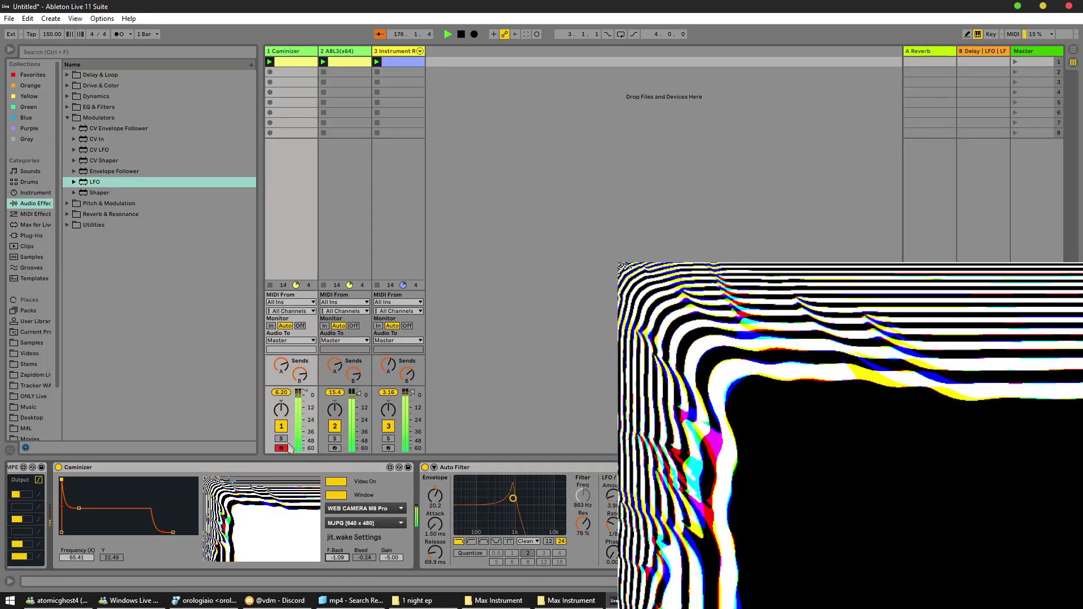
Stop the ABL3 and Instrument Rack clips and show the Caminizer track's device chain
{"action": "left_click", "coordinate": [325, 286]}
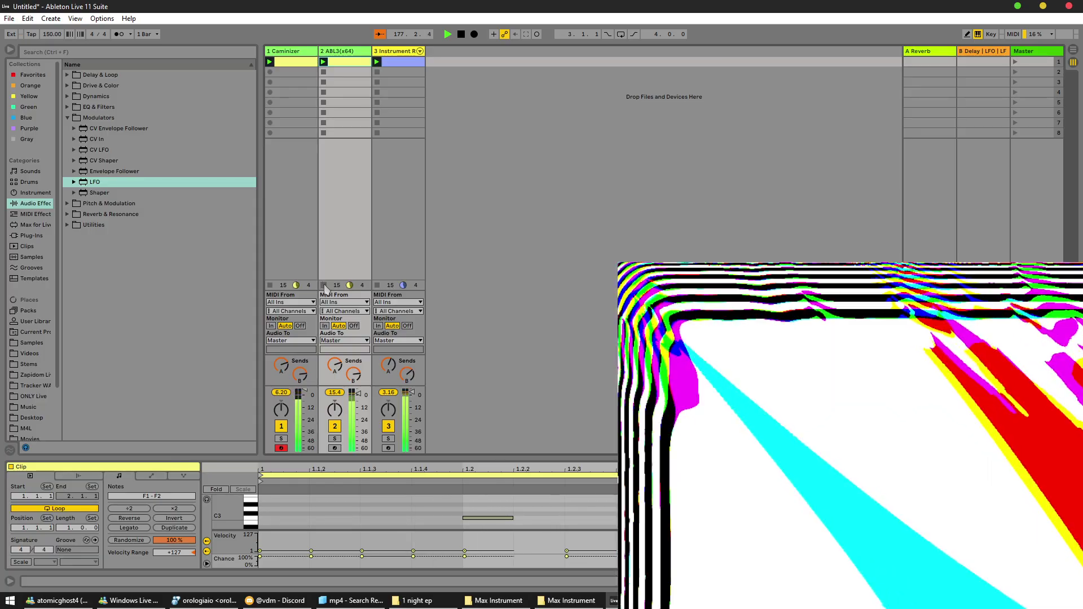
{"action": "left_click", "coordinate": [324, 286]}
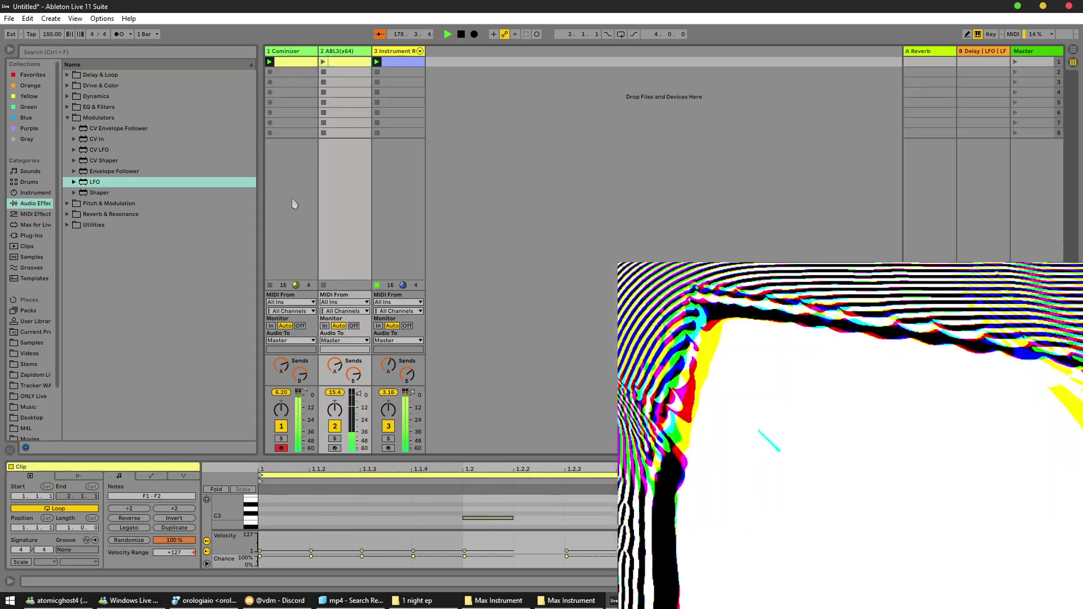
{"action": "left_click", "coordinate": [294, 201]}
{"action": "key", "text": "shift+Tab"}
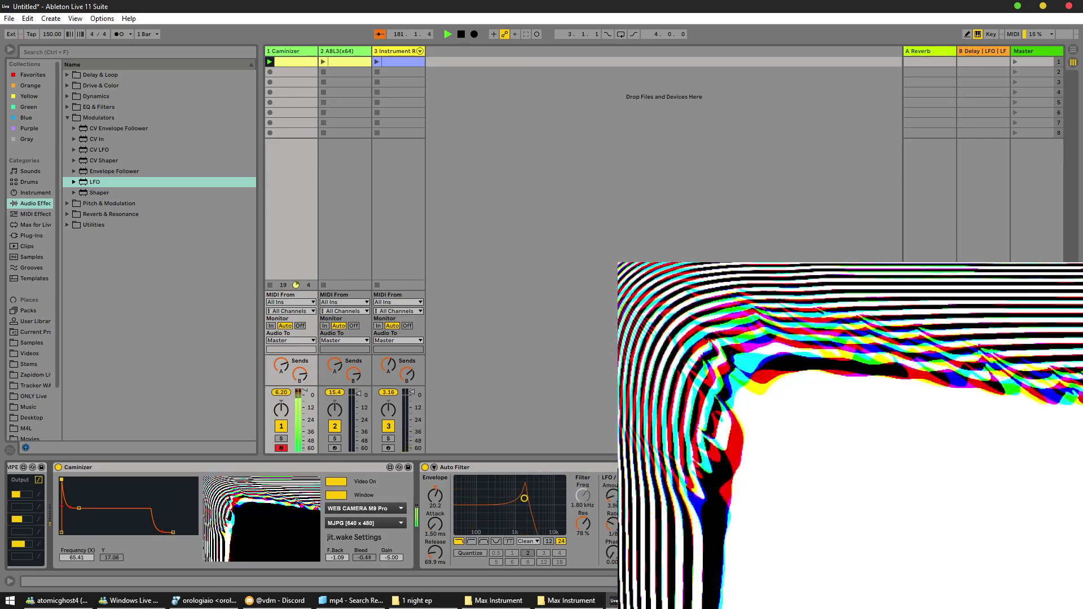
Set Caminizer's jit.wake F.Back to about 4.03 and Gain to 3.90
{"action": "double_click", "coordinate": [399, 557]}
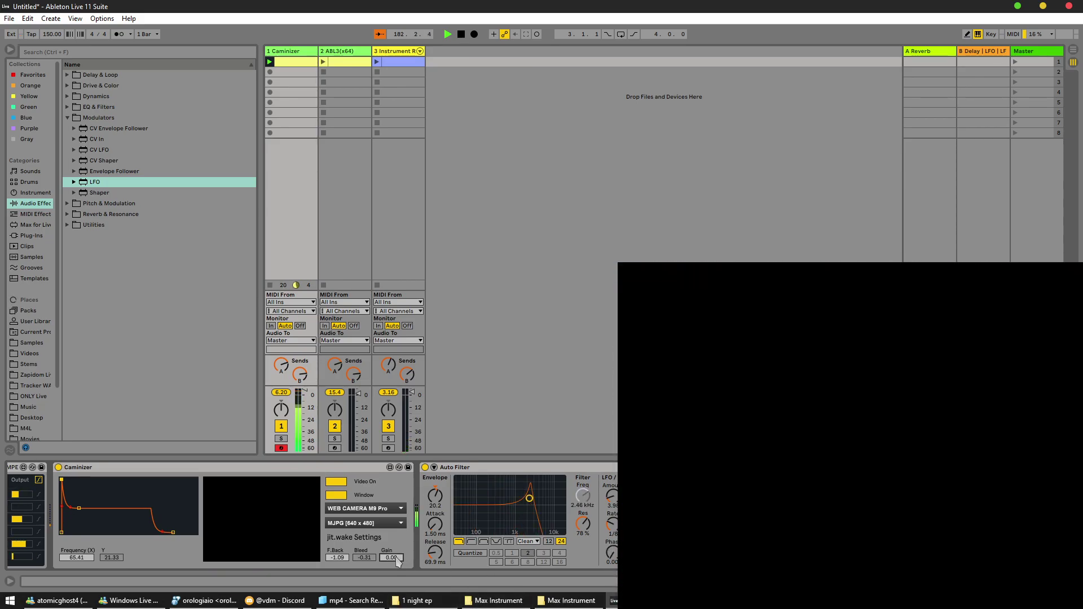
{"action": "left_click_drag", "start_coordinate": [343, 558], "coordinate": [343, 508]}
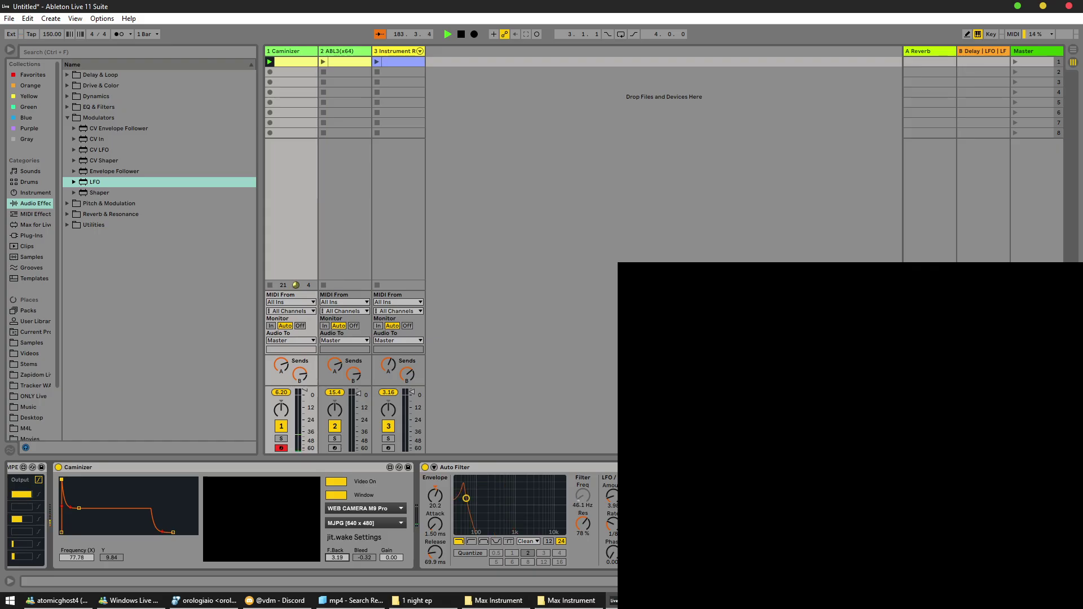
{"action": "left_click_drag", "start_coordinate": [390, 558], "coordinate": [337, 581]}
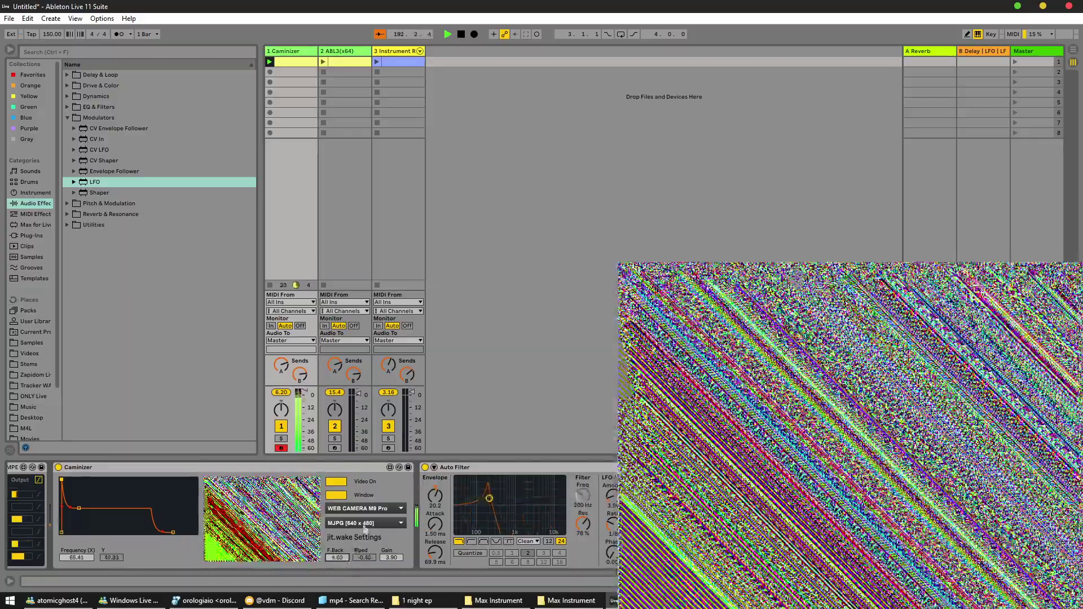
Launch the ABL3 and Instrument Rack clips again while Caminizer is playing
{"action": "left_click", "coordinate": [323, 61]}
{"action": "left_click", "coordinate": [377, 62]}
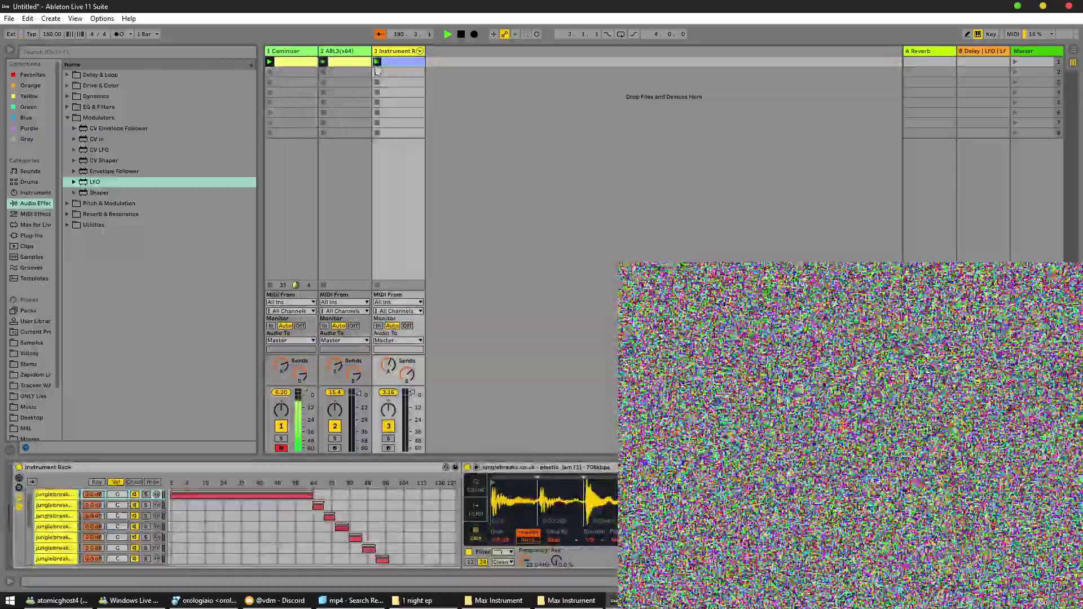
Switch the Caminizer track's Auto Filter to band-pass with 32% resonance and relaunch the Caminizer clip
{"action": "left_click", "coordinate": [302, 102]}
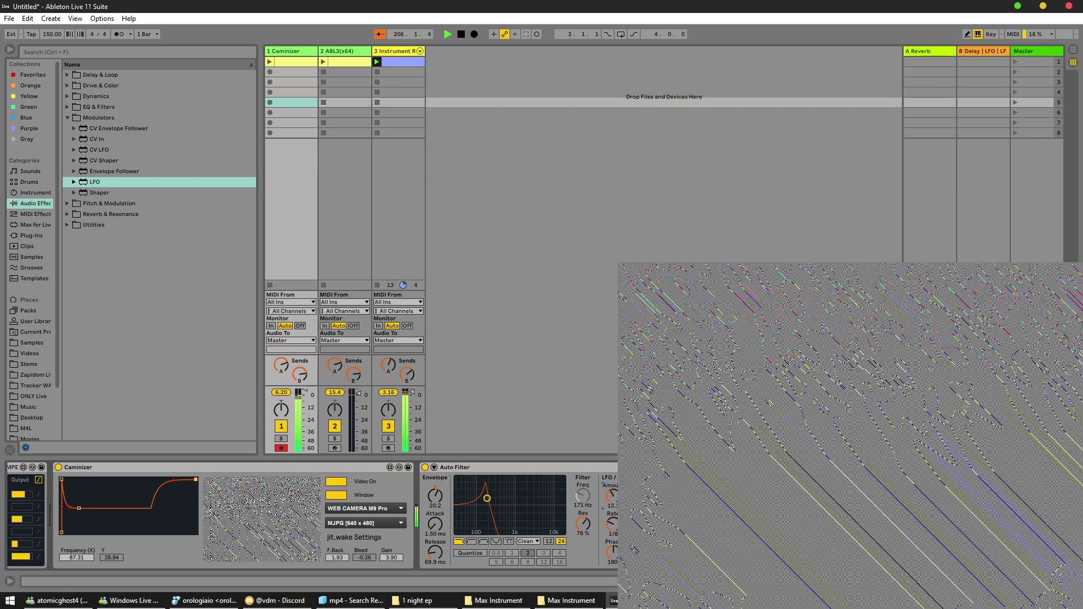
{"action": "left_click", "coordinate": [484, 541]}
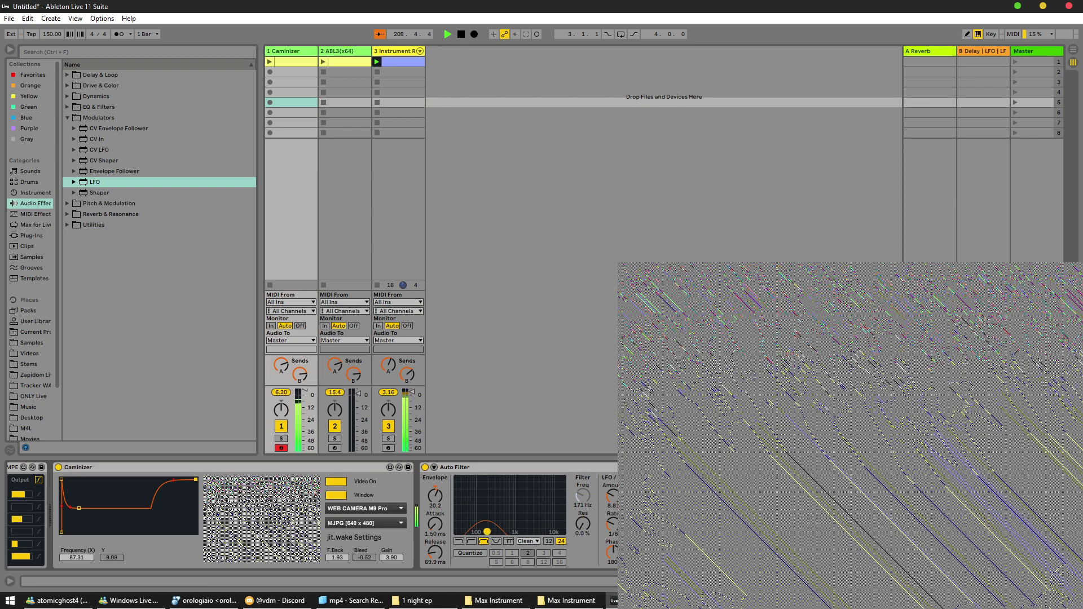
{"action": "left_click", "coordinate": [271, 64]}
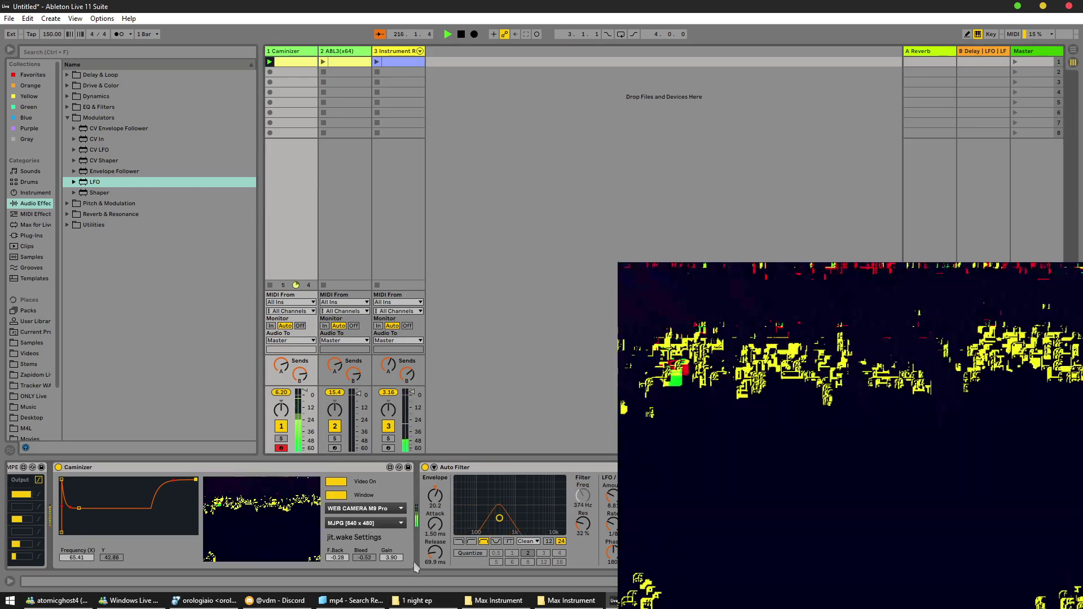
Lower the sustain and end points of Caminizer's envelope to the minimum, and set Gain to 5.00 and F.Back to 0.28
{"action": "left_click_drag", "start_coordinate": [195, 480], "coordinate": [183, 532]}
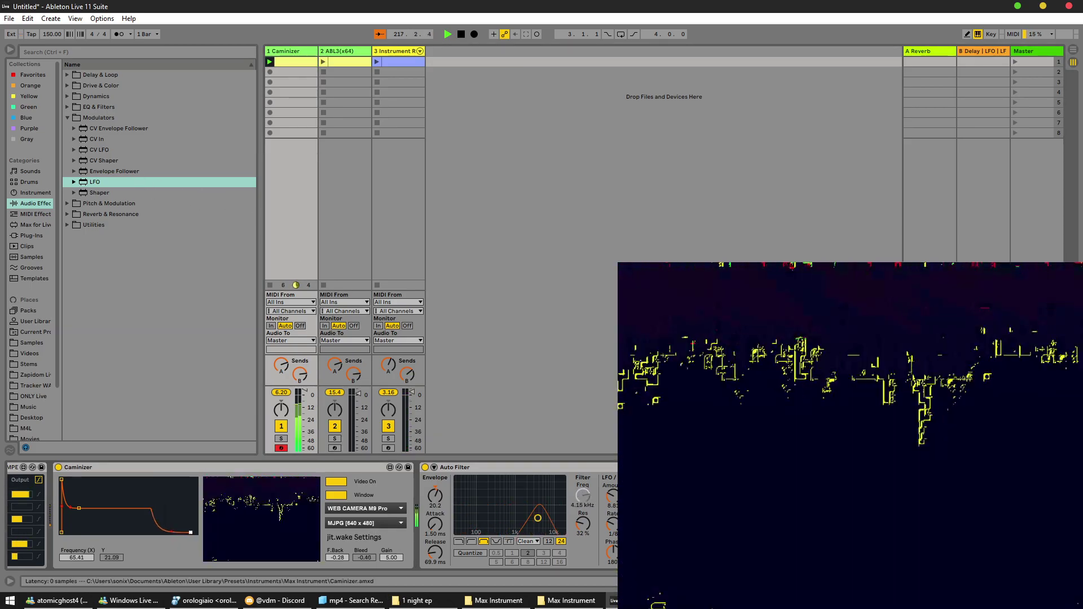
{"action": "left_click_drag", "start_coordinate": [62, 479], "coordinate": [92, 532]}
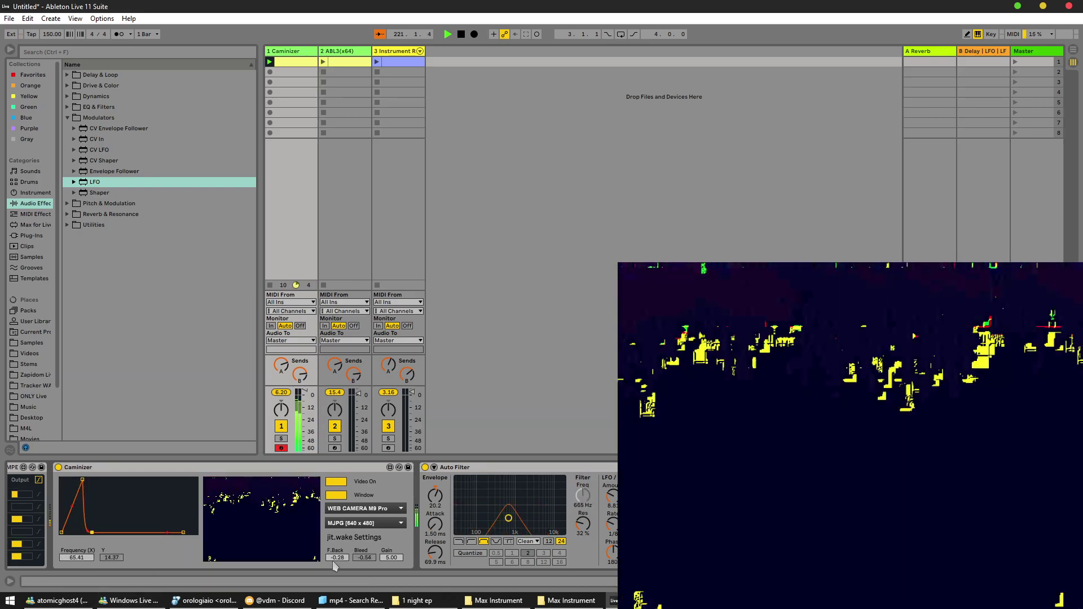
{"action": "mouse_move", "coordinate": [350, 600]}
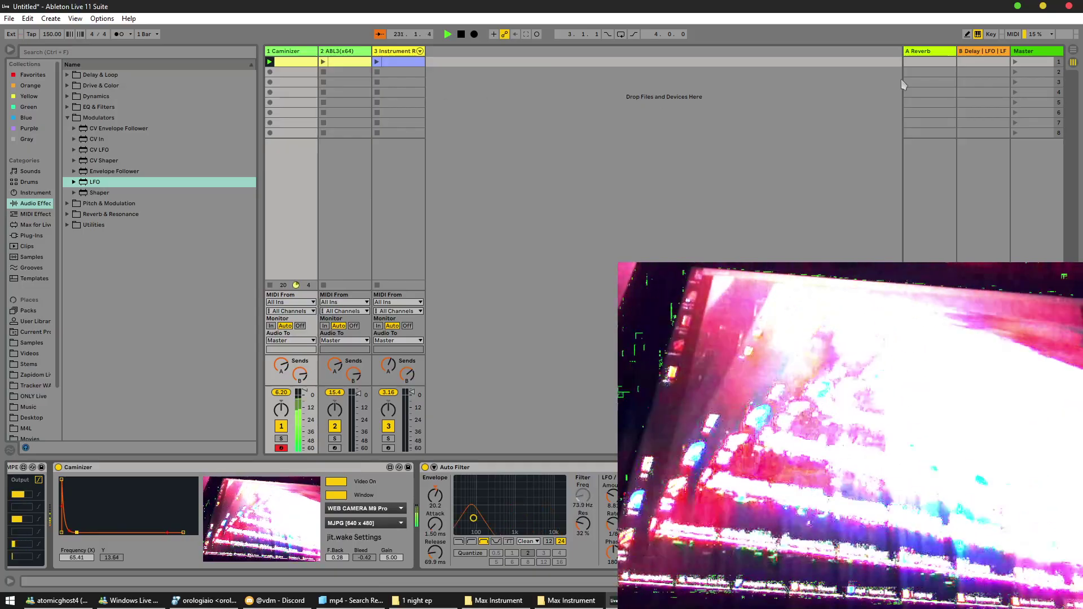
Launch scene 1 and set ABL3's Decay to 93% and Envmod to 100%, with Resonance at its minimum
{"action": "left_click", "coordinate": [1016, 61]}
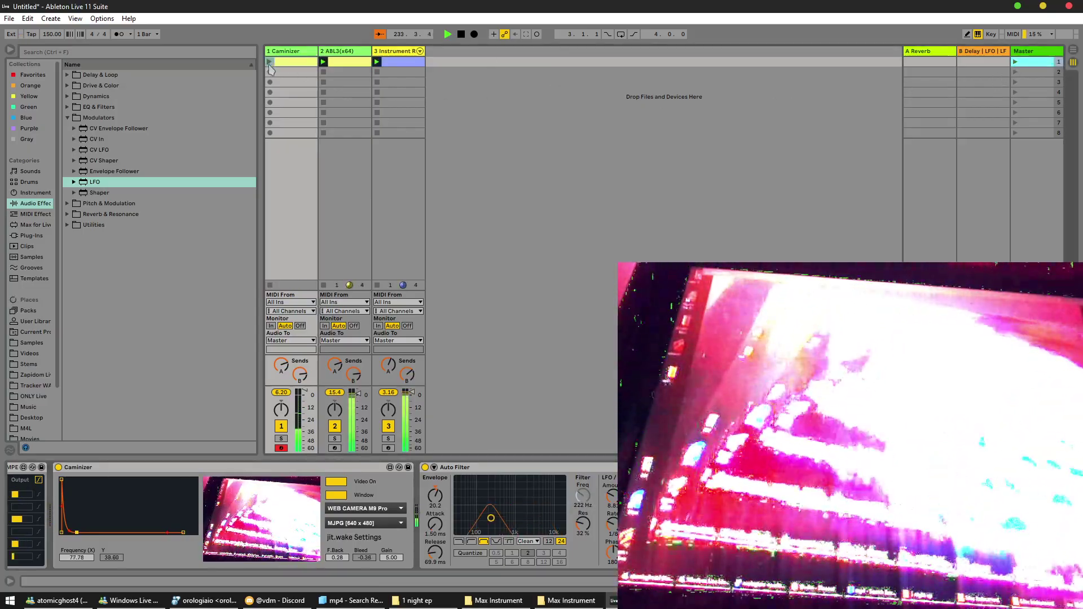
{"action": "left_click", "coordinate": [347, 63]}
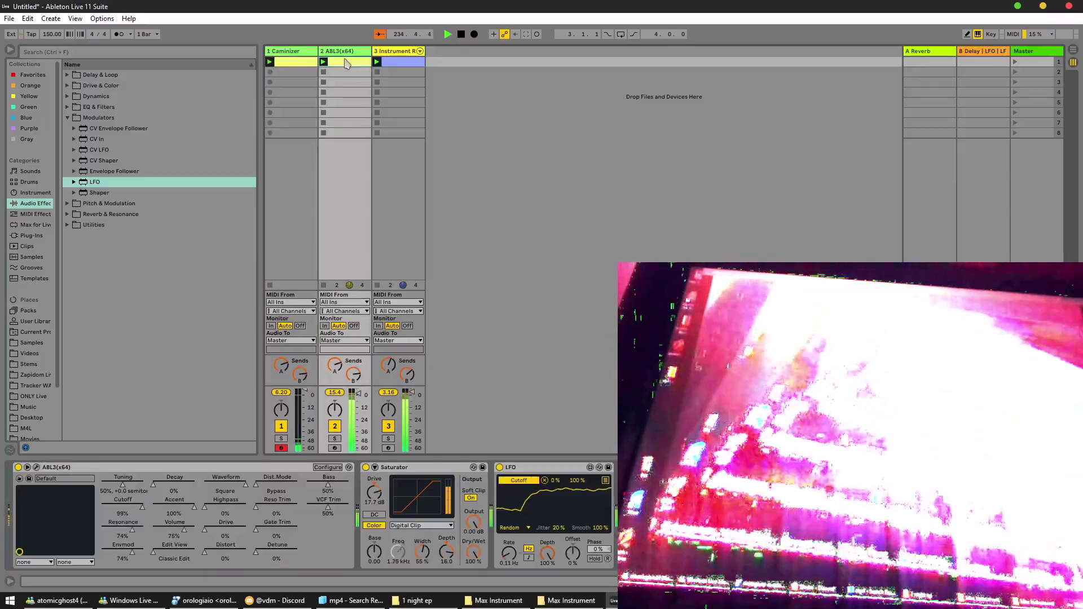
{"action": "left_click_drag", "start_coordinate": [133, 535], "coordinate": [140, 544]}
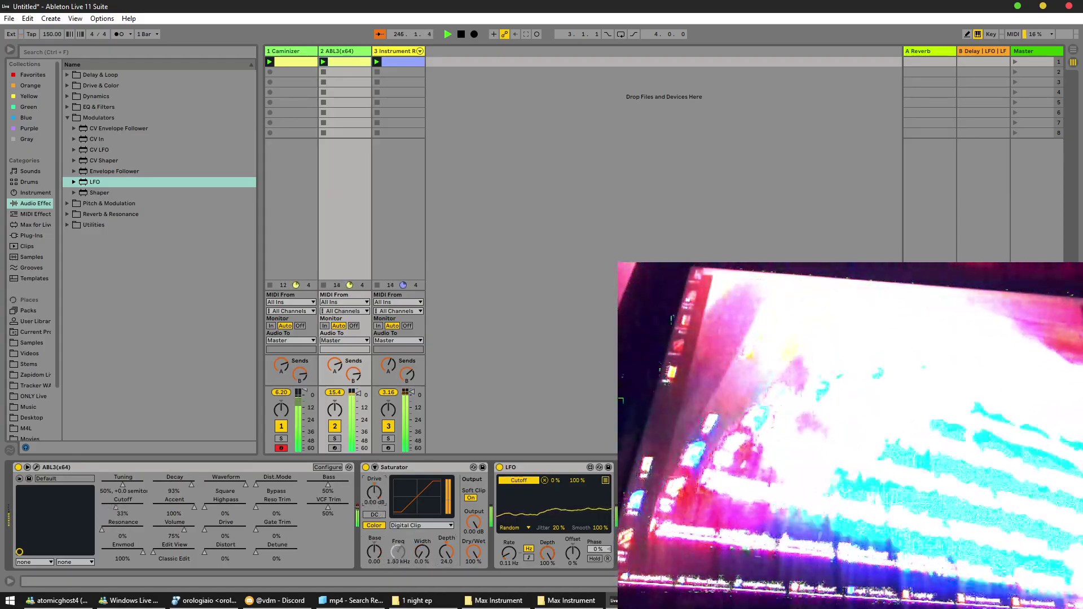
Audition the ABL3 track and the Caminizer track separately in solo, and return to the full mix
{"action": "left_click", "coordinate": [334, 439]}
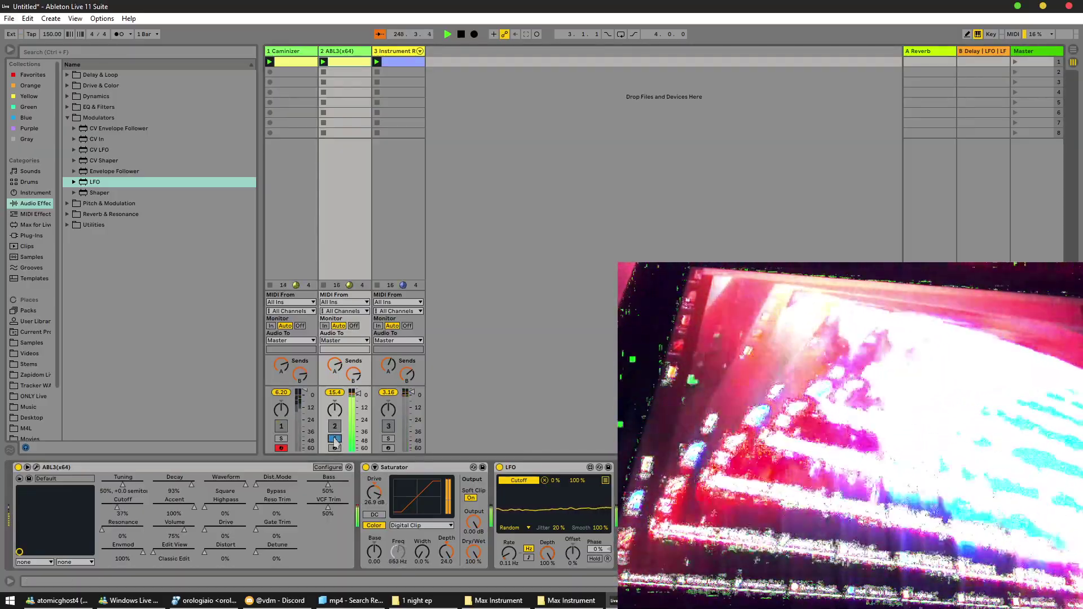
{"action": "left_click", "coordinate": [334, 439]}
{"action": "left_click", "coordinate": [334, 439]}
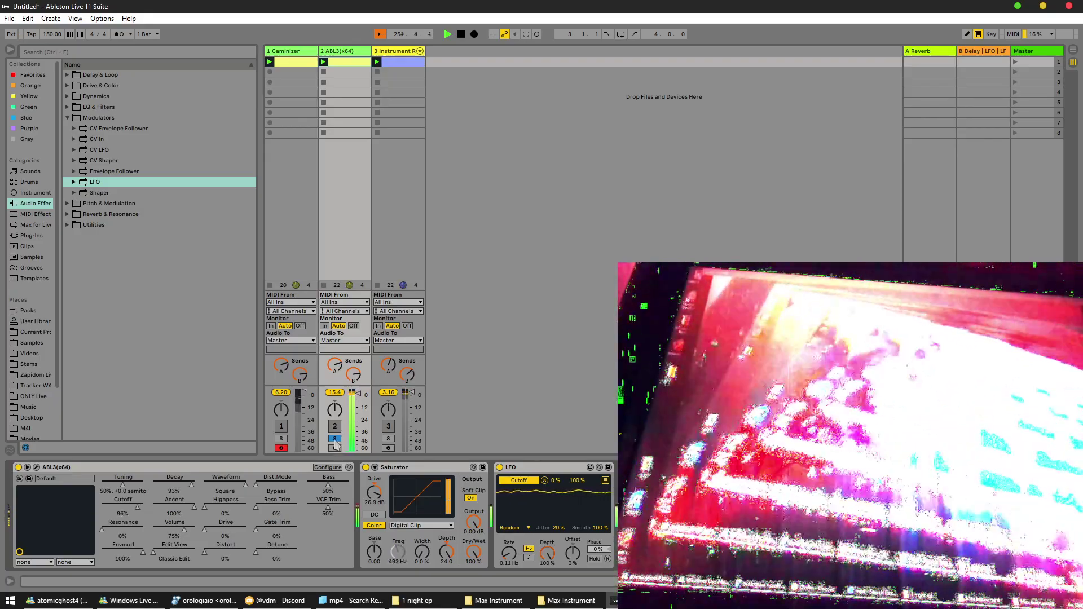
{"action": "left_click", "coordinate": [281, 440]}
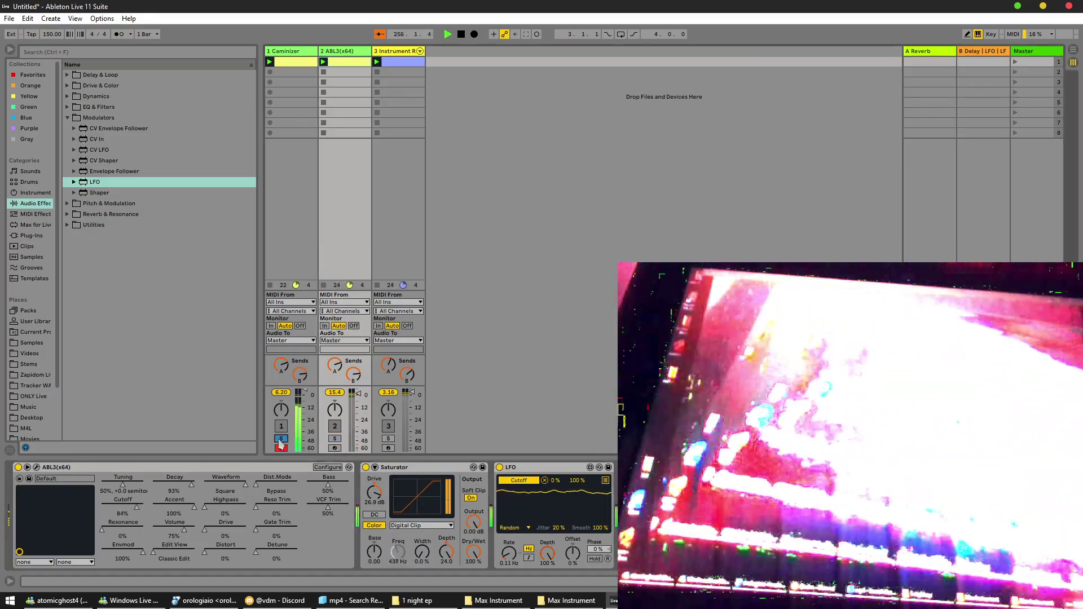
{"action": "left_click", "coordinate": [280, 440]}
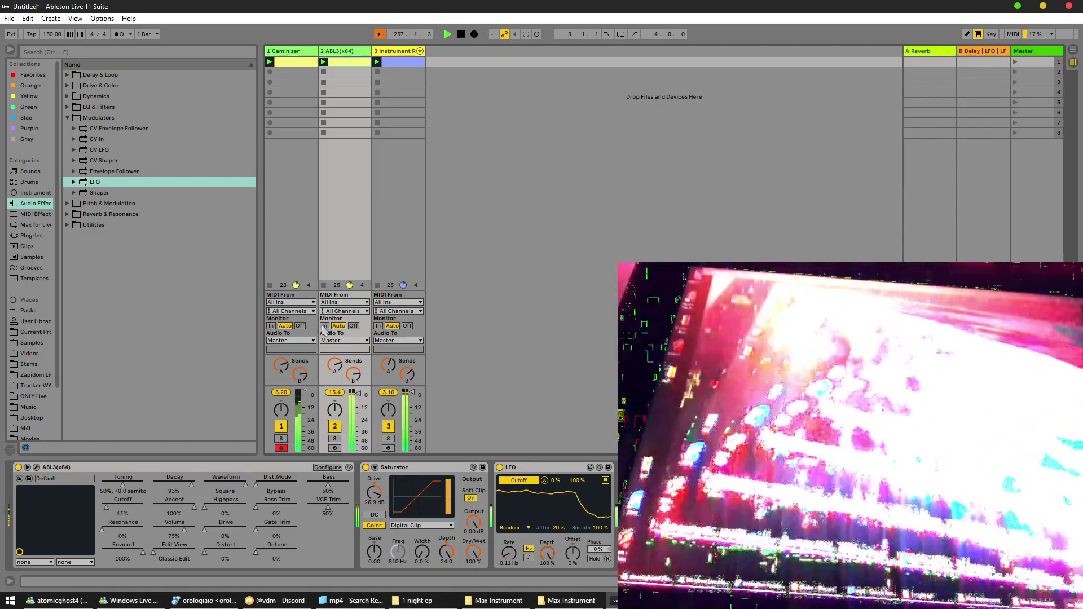
Set Caminizer's F.Back to -0.12 with full envelope sustain, and stop the Caminizer and Instrument Rack clips, leaving ABL3 playing
{"action": "left_click", "coordinate": [293, 214]}
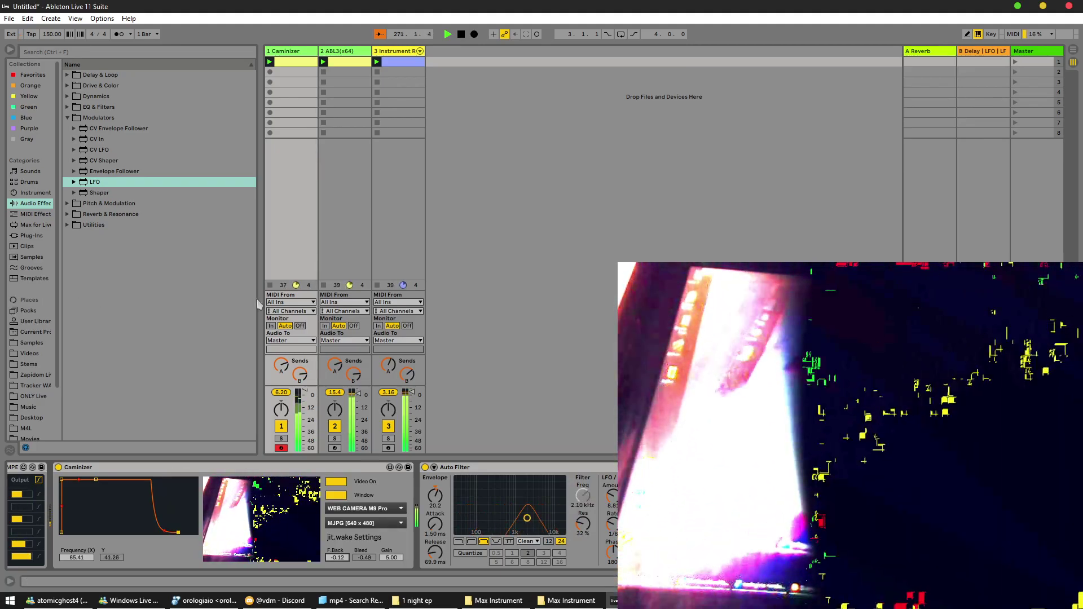
{"action": "left_click", "coordinate": [270, 285]}
{"action": "left_click", "coordinate": [376, 284]}
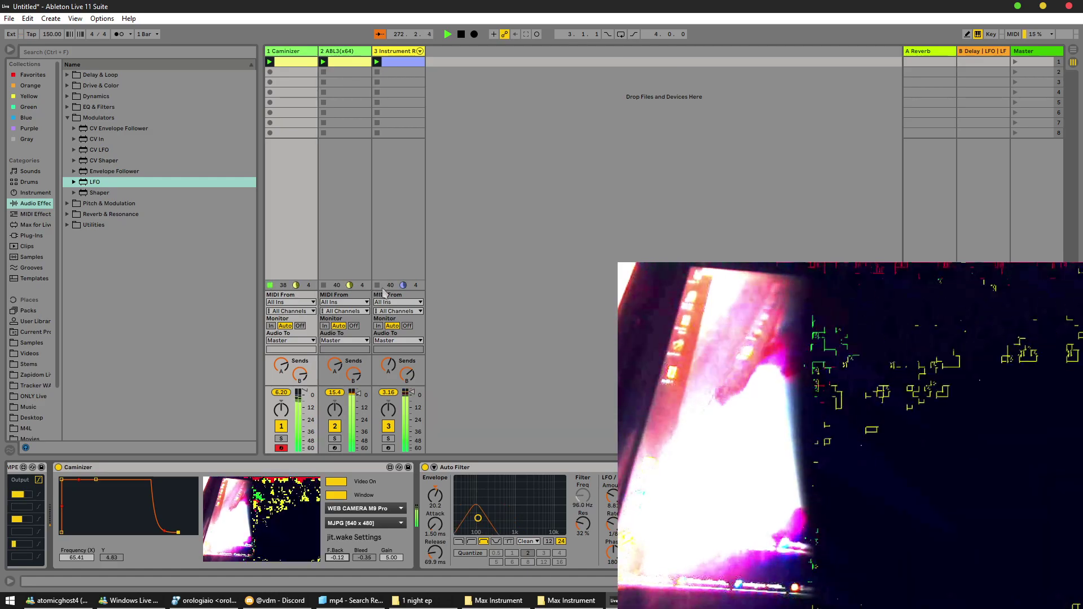
{"action": "left_click", "coordinate": [355, 264]}
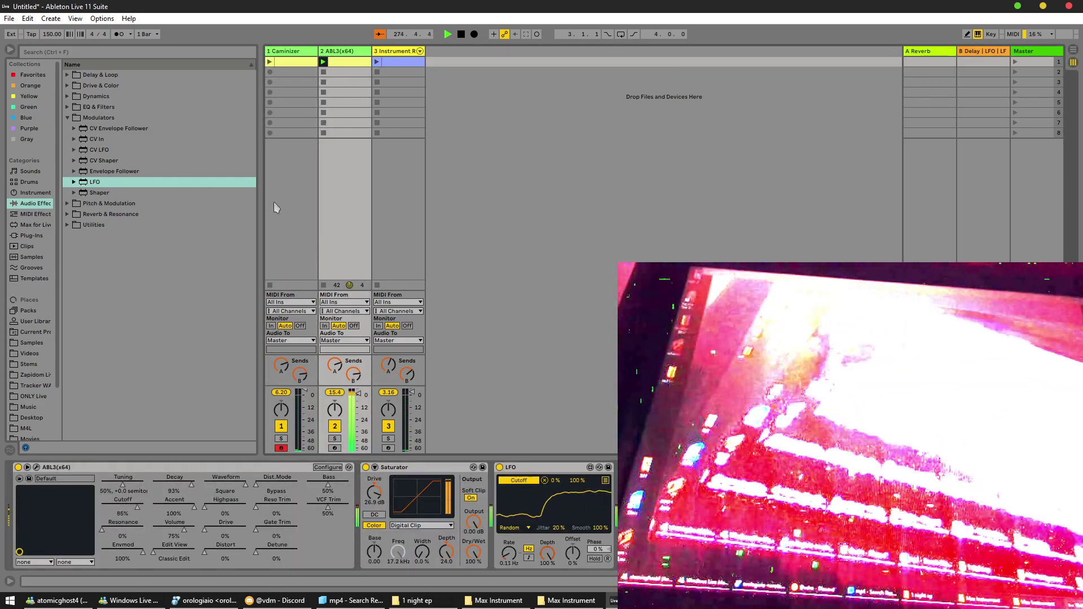
Raise the end of Caminizer's envelope to full level at maximum length, and launch scene 1
{"action": "left_click", "coordinate": [273, 202]}
{"action": "left_click_drag", "start_coordinate": [164, 530], "coordinate": [166, 493]}
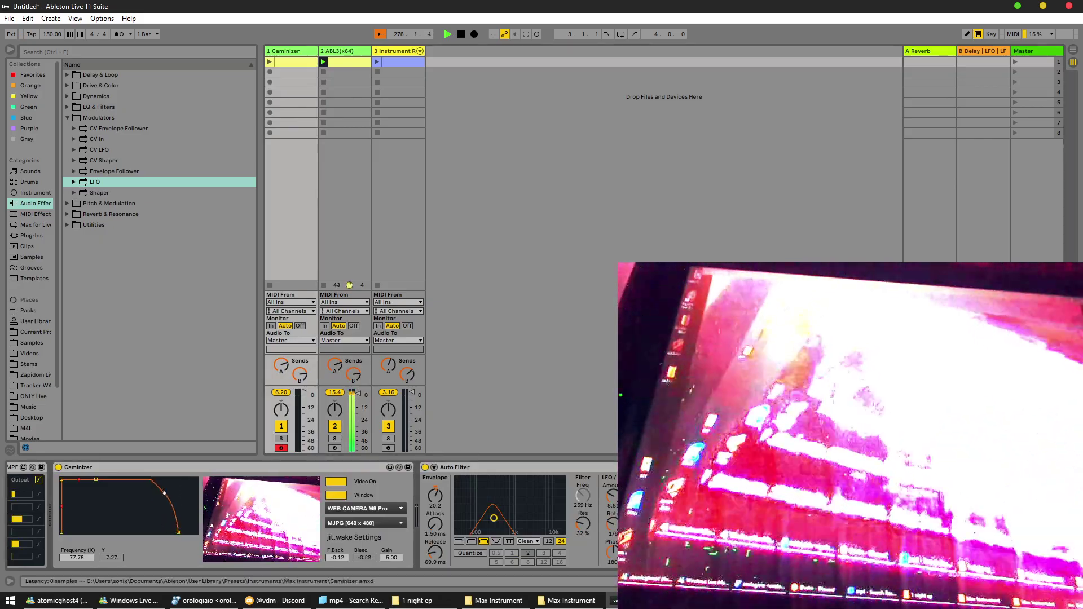
{"action": "left_click_drag", "start_coordinate": [178, 532], "coordinate": [196, 479]}
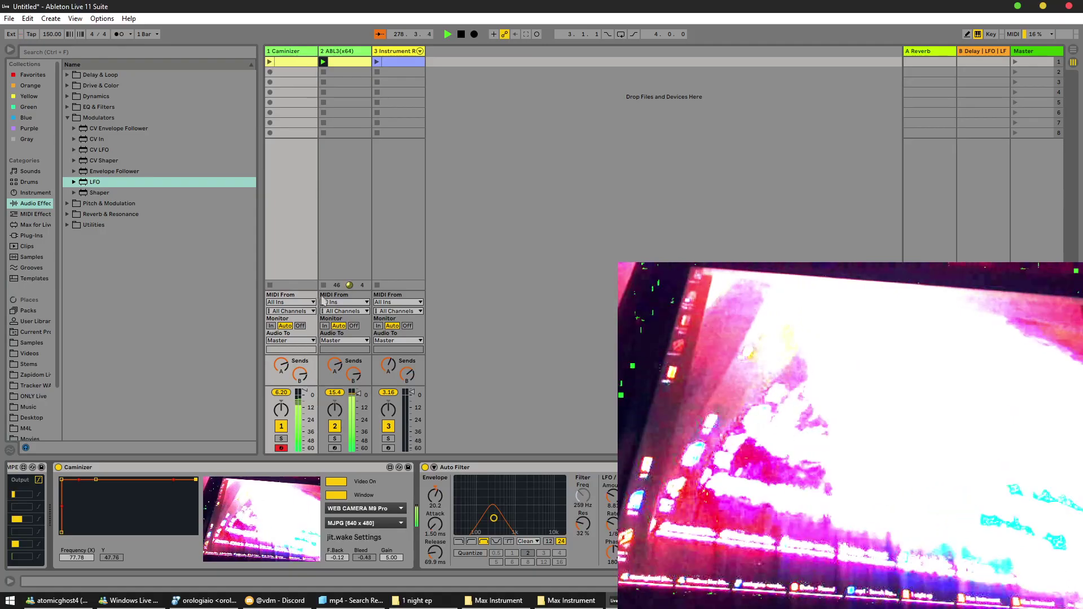
{"action": "left_click", "coordinate": [1017, 63]}
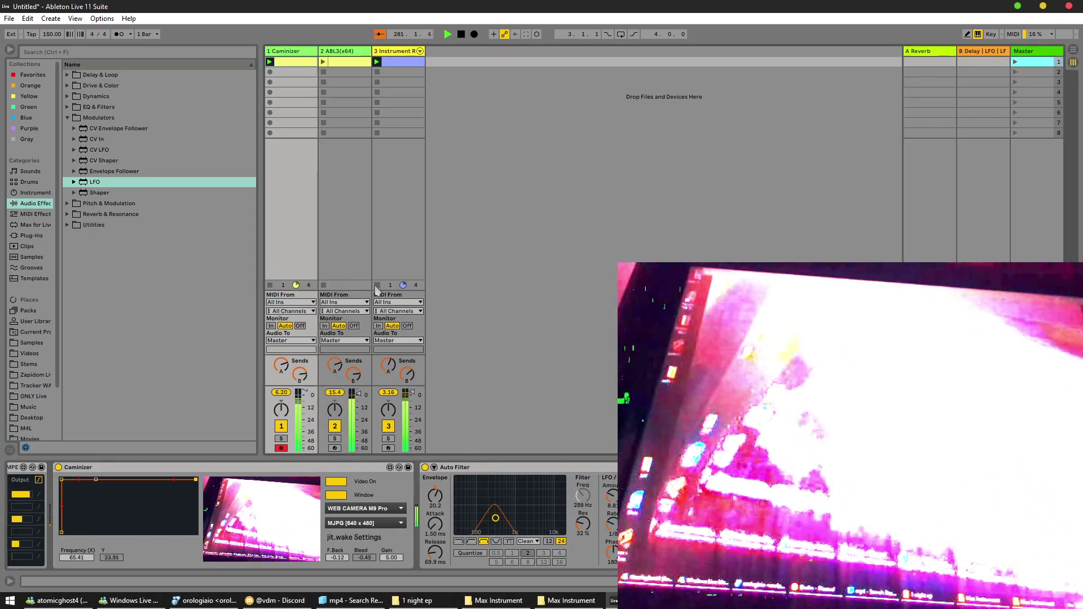
In the Instrument Rack clip, set the Velocity Range of all notes to -127 and raise their velocity to 127
{"action": "left_click", "coordinate": [417, 63]}
{"action": "left_click", "coordinate": [394, 508]}
{"action": "key", "text": "ctrl+a"}
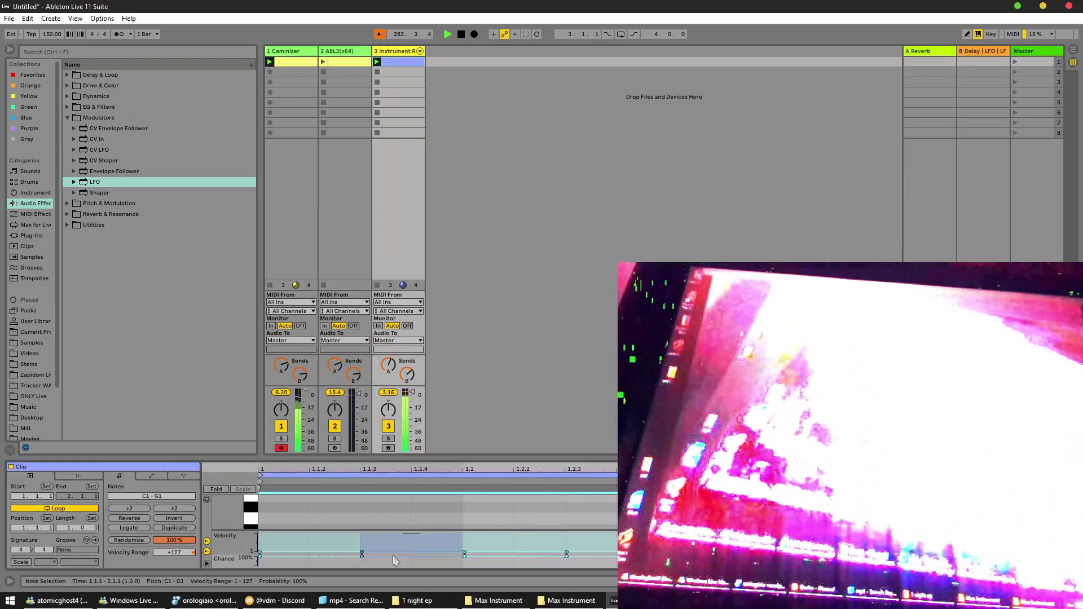
{"action": "left_click_drag", "start_coordinate": [177, 554], "coordinate": [174, 604]}
{"action": "left_click", "coordinate": [278, 537]}
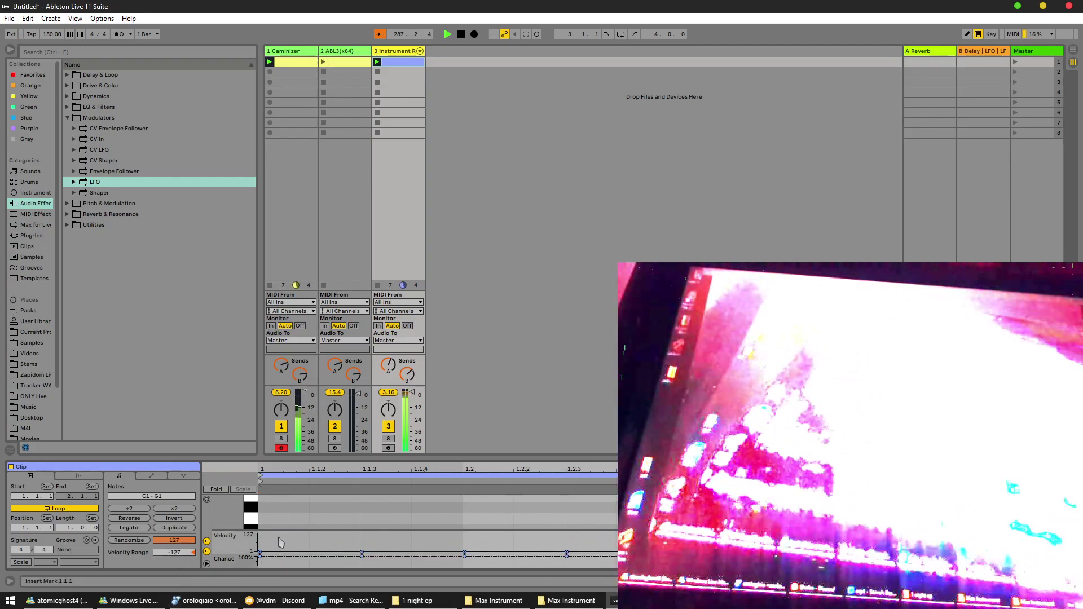
{"action": "key", "text": "ctrl+a"}
{"action": "left_click_drag", "start_coordinate": [278, 553], "coordinate": [279, 531]}
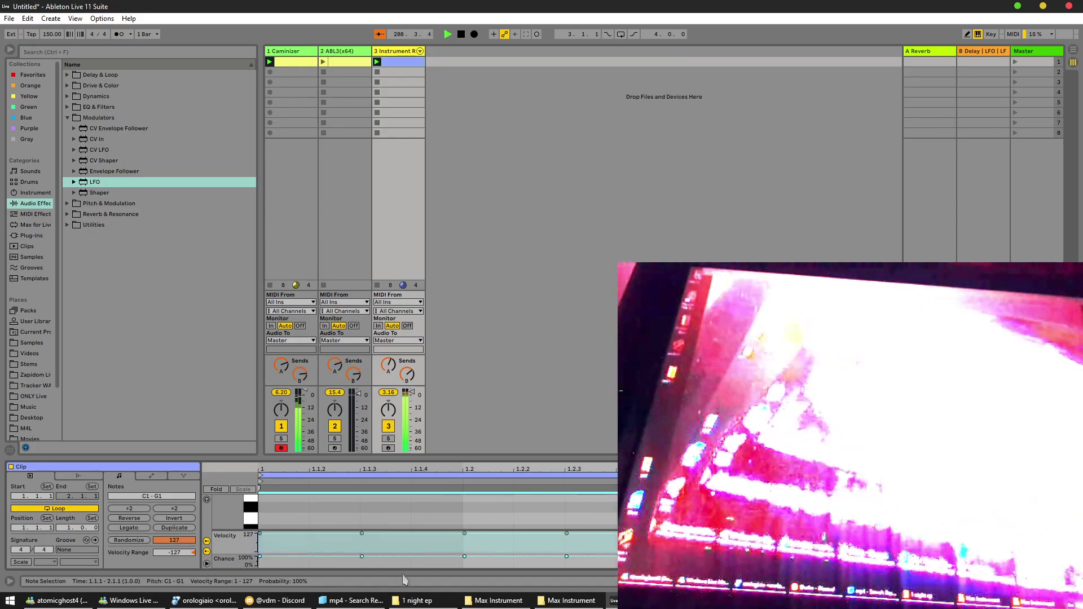
Lower the chance of every second slice note in the Instrument Rack clip, setting C#1 to 35% and G1 to 52%
{"action": "left_click", "coordinate": [400, 562]}
{"action": "left_click_drag", "start_coordinate": [397, 557], "coordinate": [398, 598]}
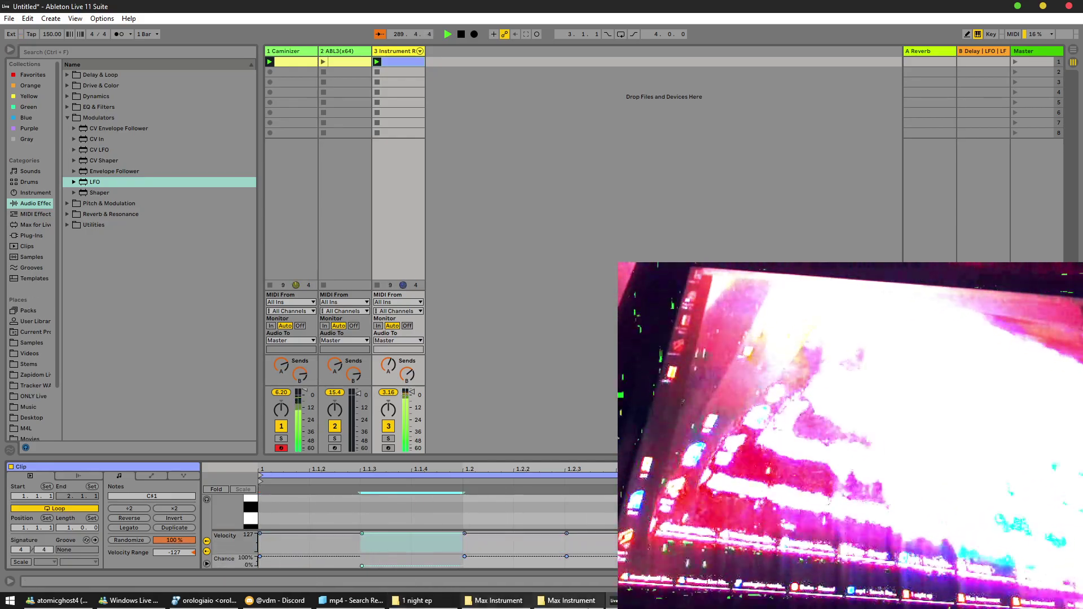
{"action": "left_click_drag", "start_coordinate": [598, 557], "coordinate": [598, 598]}
{"action": "left_click_drag", "start_coordinate": [804, 557], "coordinate": [804, 598]}
{"action": "left_click_drag", "start_coordinate": [1008, 557], "coordinate": [1008, 562]}
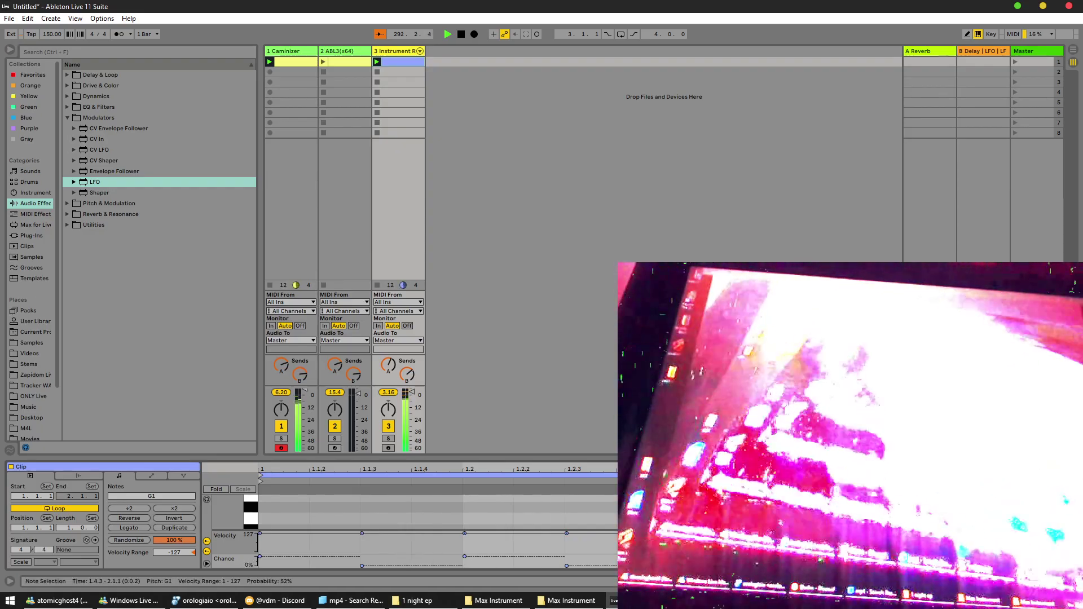
{"action": "left_click", "coordinate": [416, 566]}
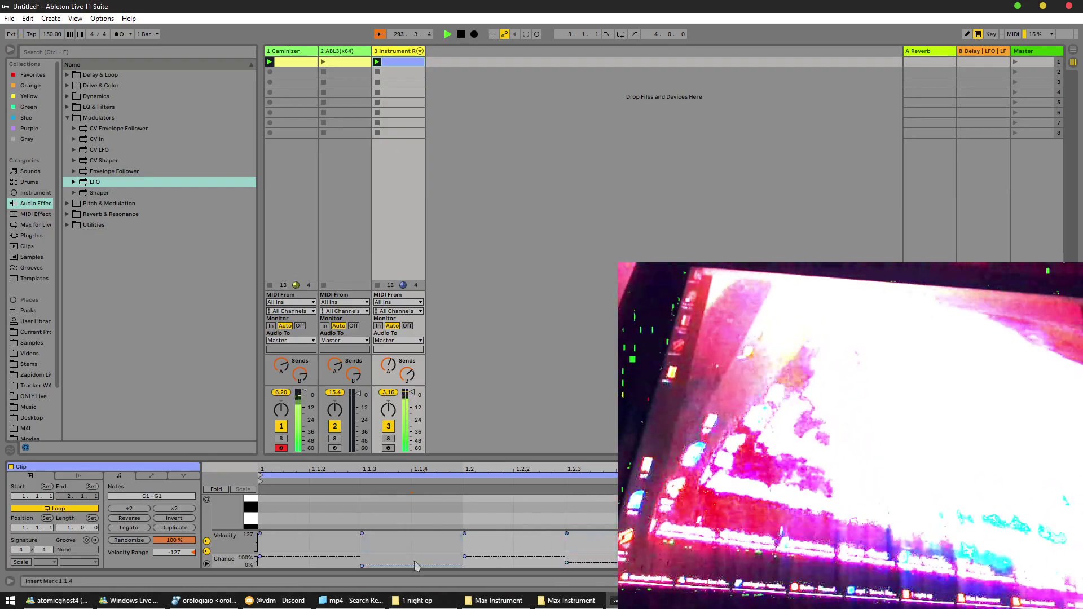
{"action": "left_click_drag", "start_coordinate": [416, 565], "coordinate": [416, 562]}
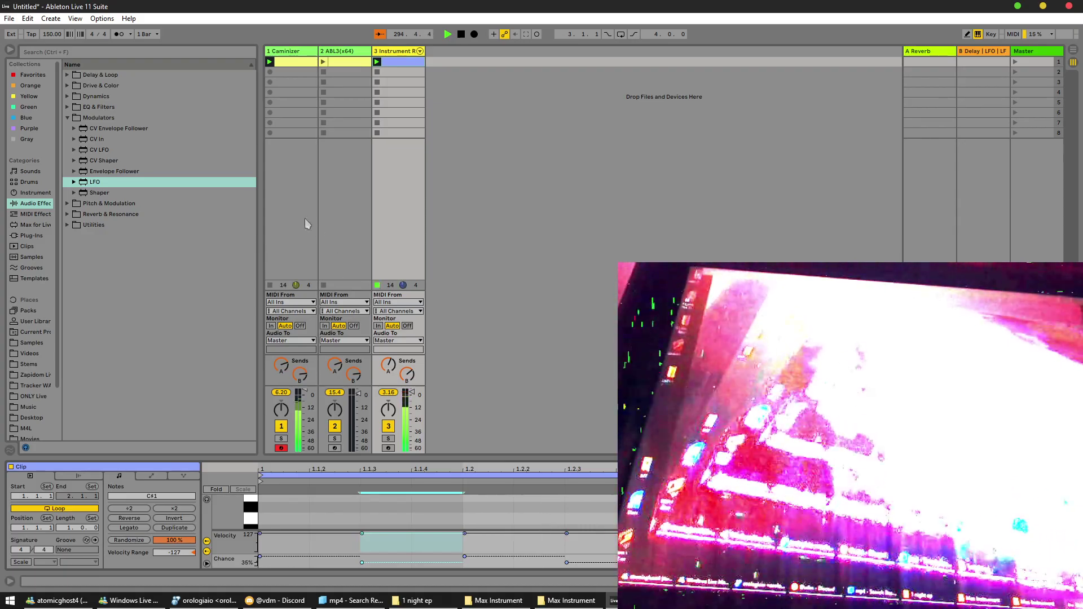
Stop the Instrument Rack and Caminizer clips, and switch the Caminizer track's Auto Filter off and back on
{"action": "left_click", "coordinate": [289, 219]}
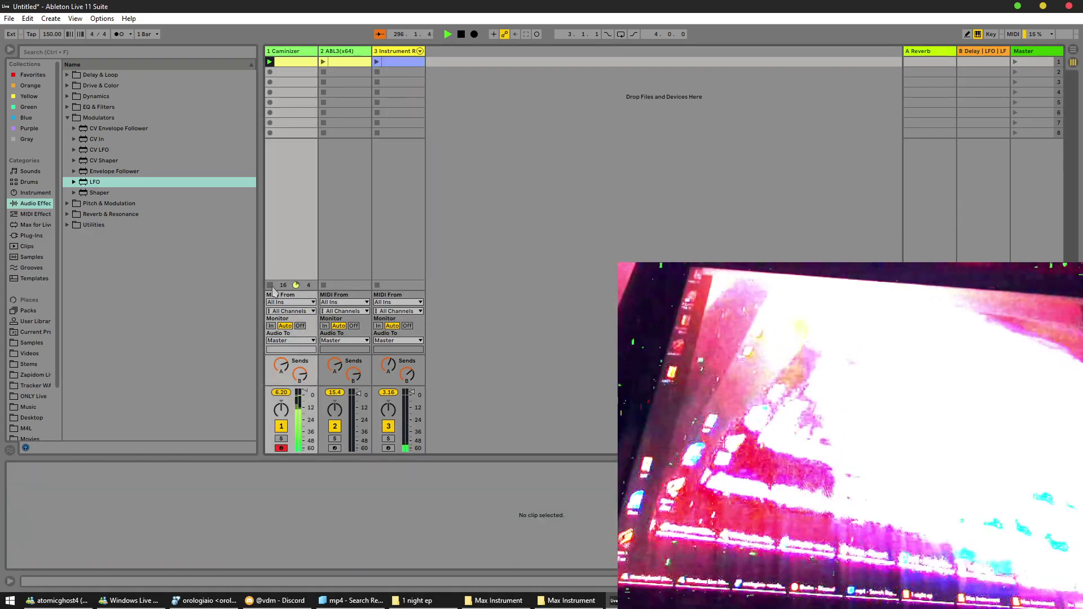
{"action": "key", "text": "shift+Tab"}
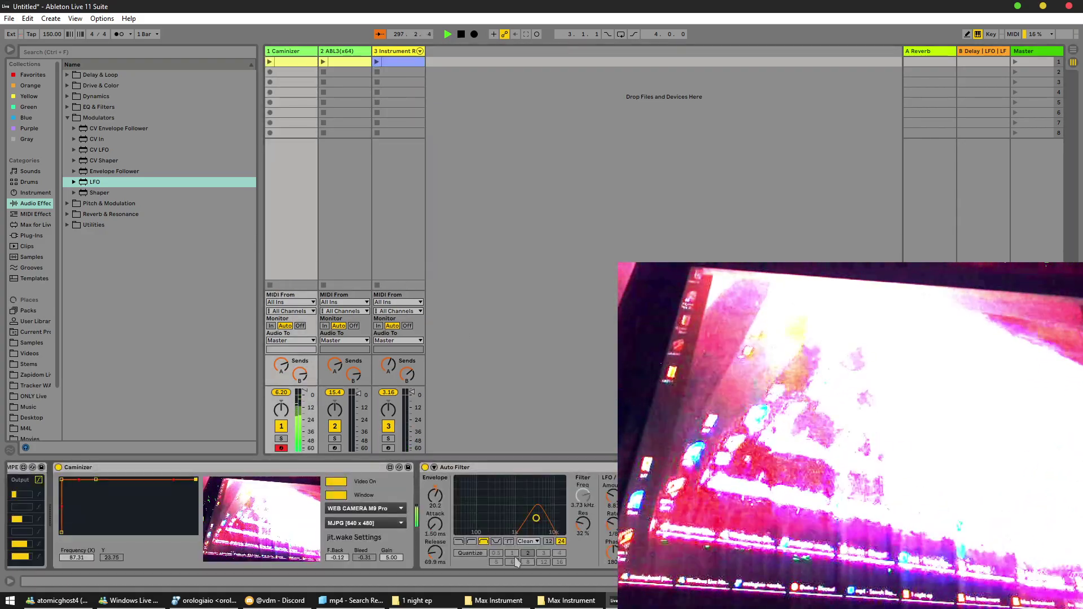
{"action": "left_click", "coordinate": [426, 468]}
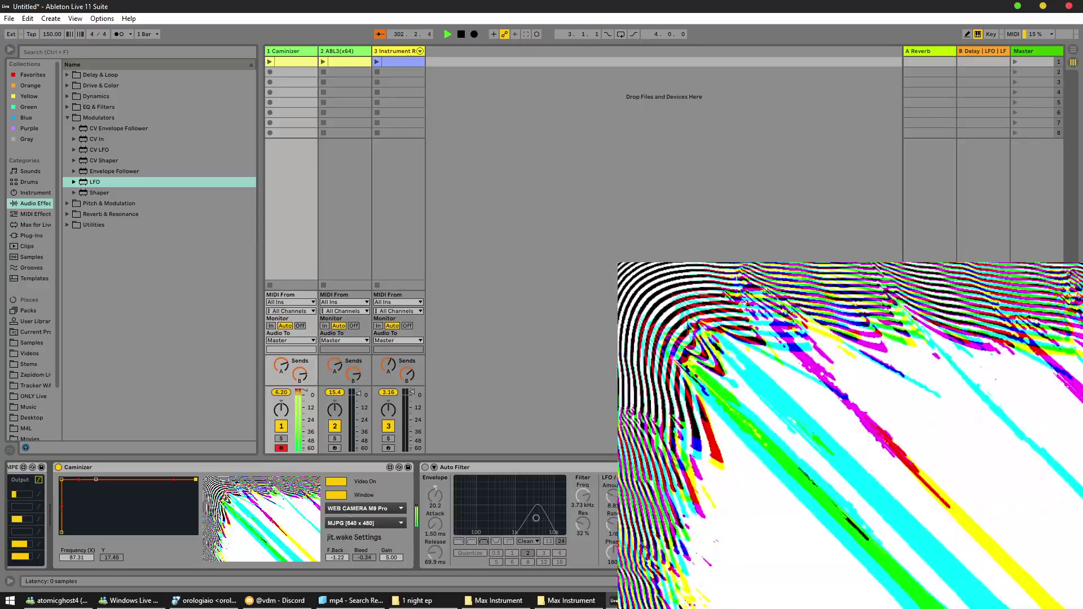
{"action": "left_click", "coordinate": [443, 471]}
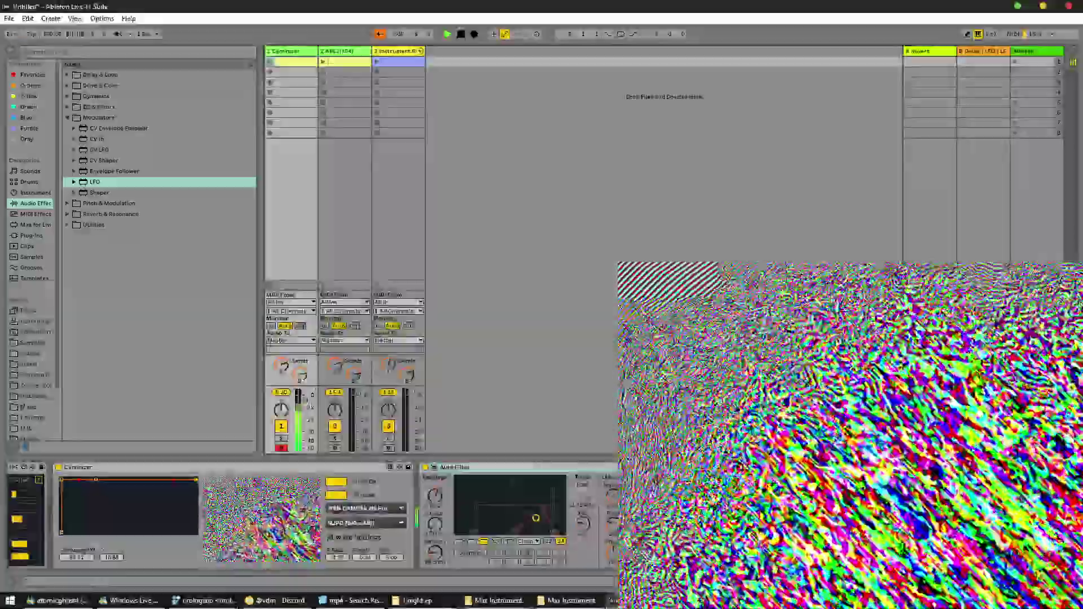
Delete the MPE modulation device placed before Caminizer in the Caminizer track's device chain
{"action": "scroll", "coordinate": [257, 475], "scroll_direction": "left", "scroll_amount": 5}
{"action": "left_click", "coordinate": [257, 470]}
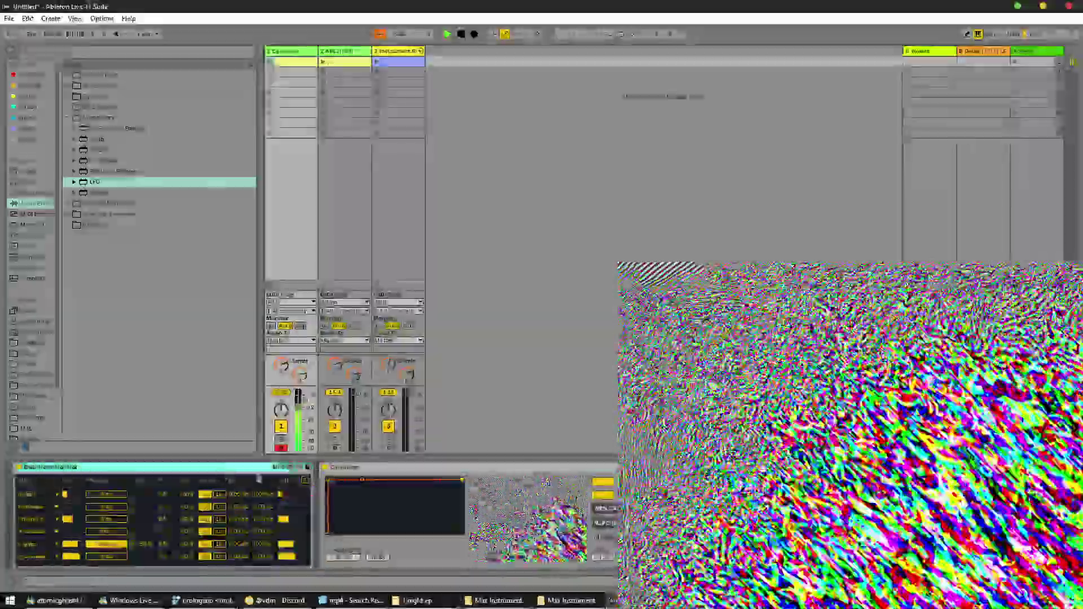
{"action": "key", "text": "Delete"}
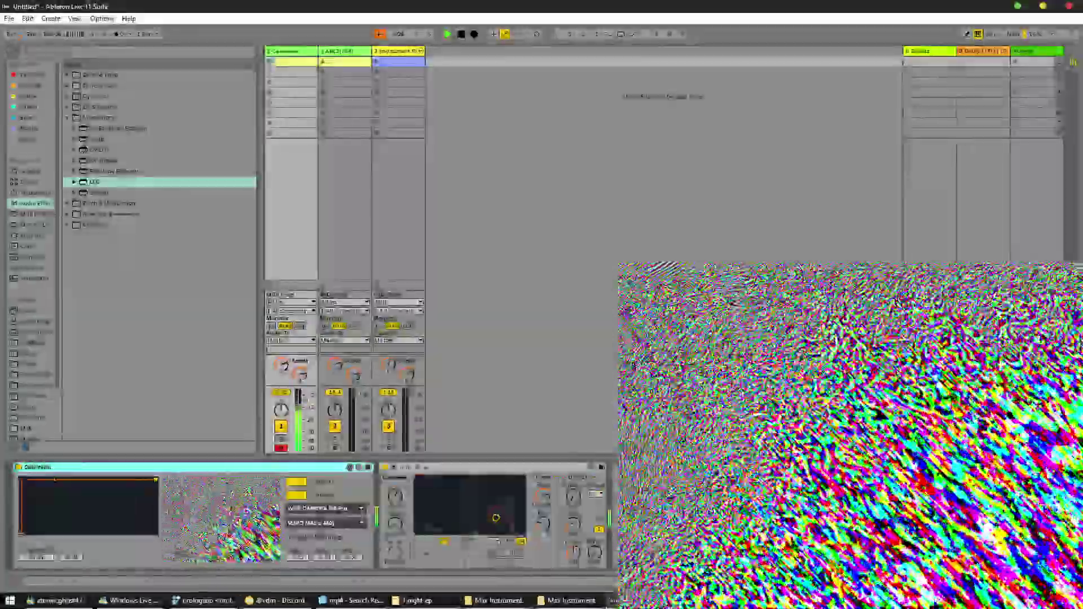